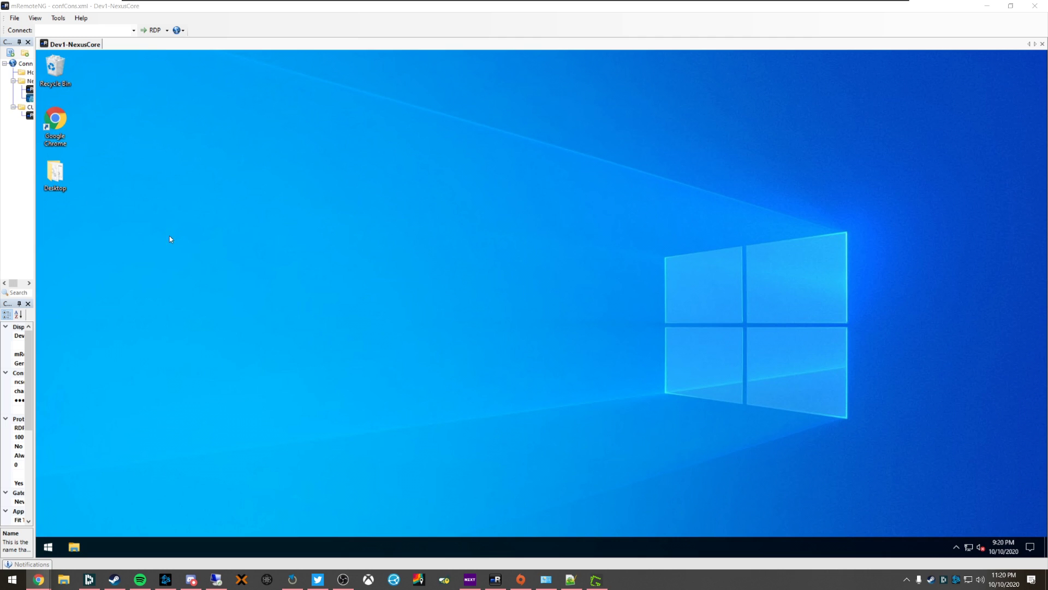
double_click(56, 119)
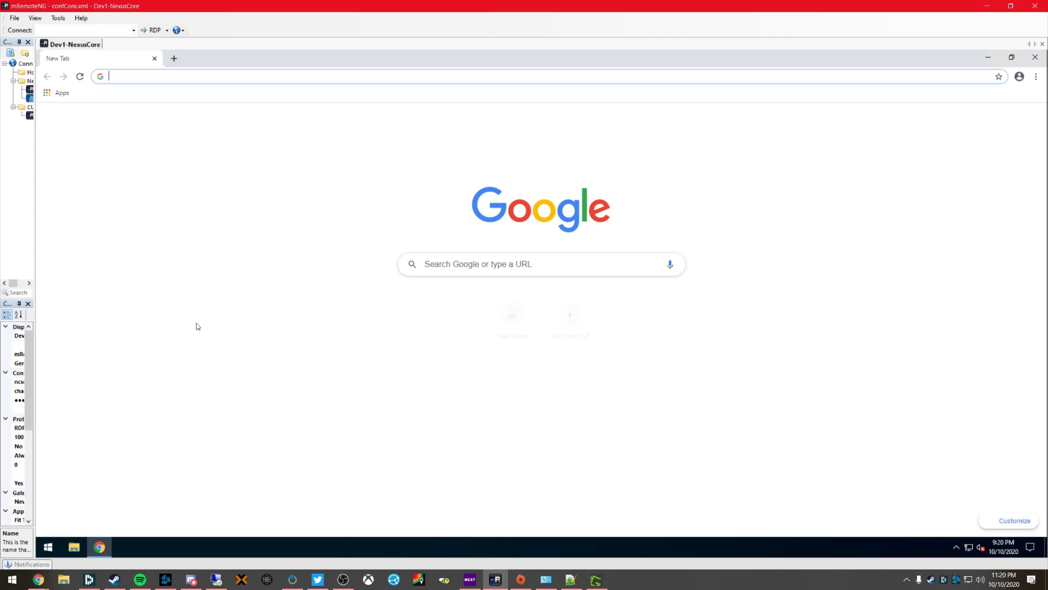
text(https://store.steampowered.com/about/)
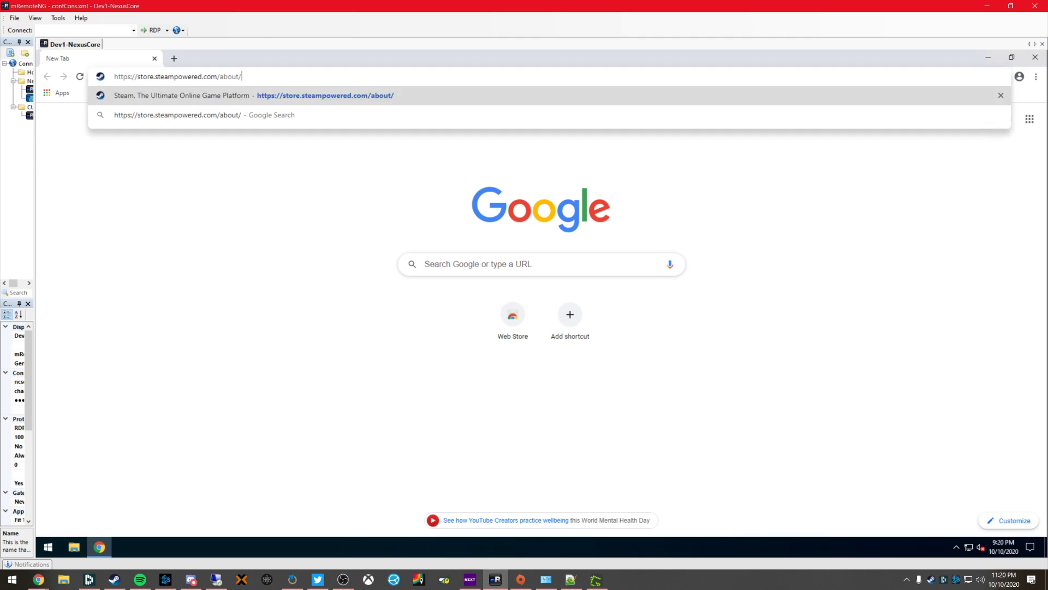
key(Return)
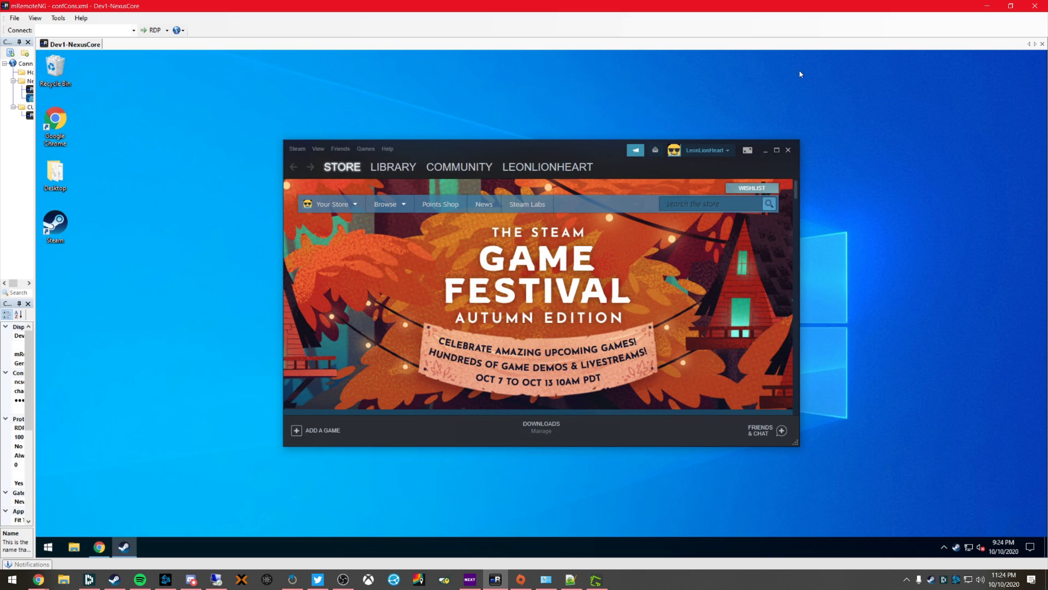
Step: Include tools in the Steam library list and start installing Call of Duty: Modern Warfare 3 - Dedicated Server
click(393, 169)
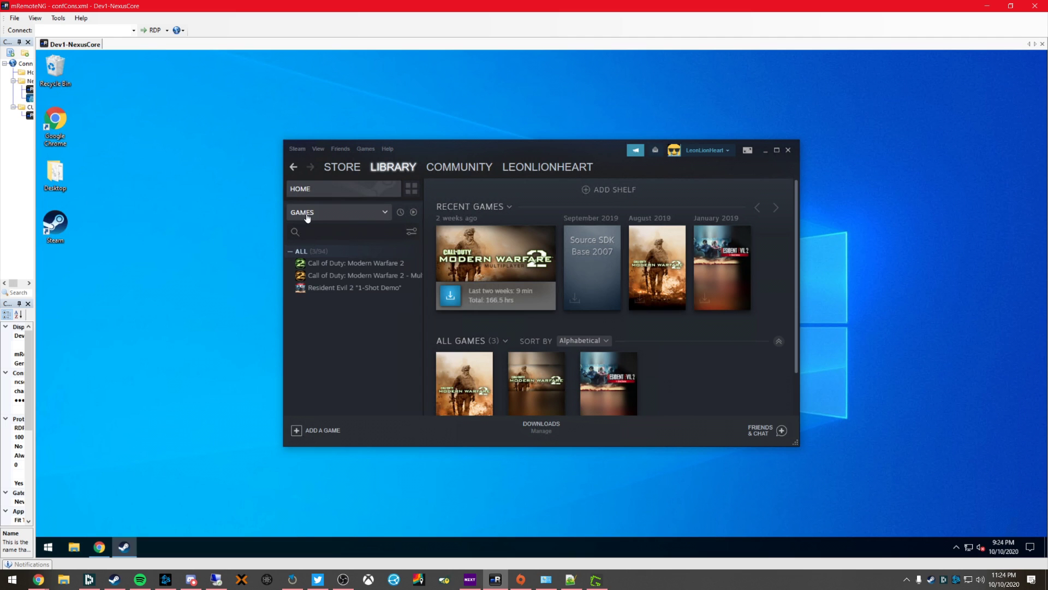
click(348, 213)
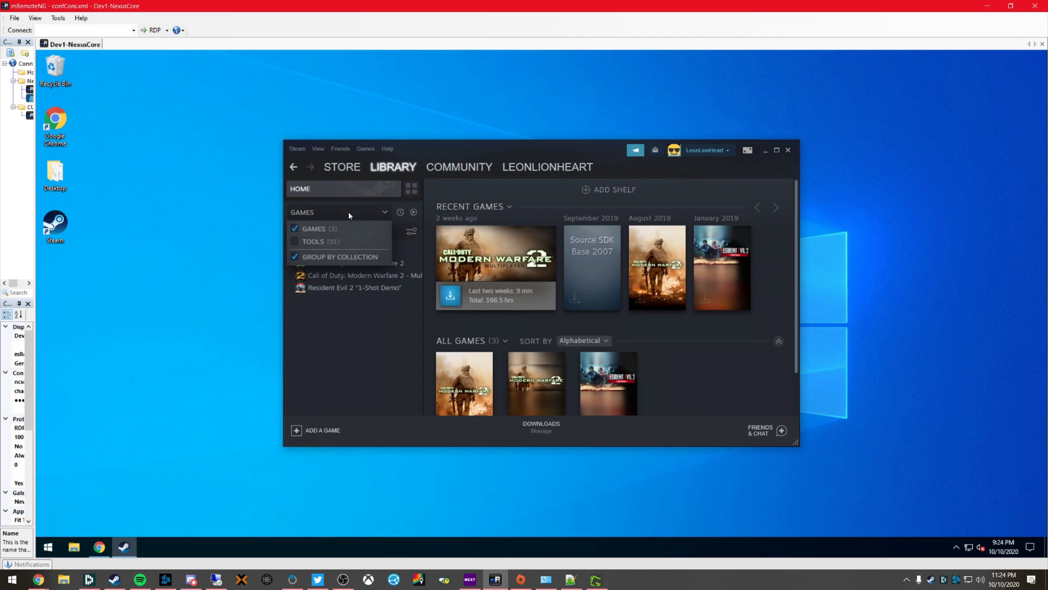
click(319, 243)
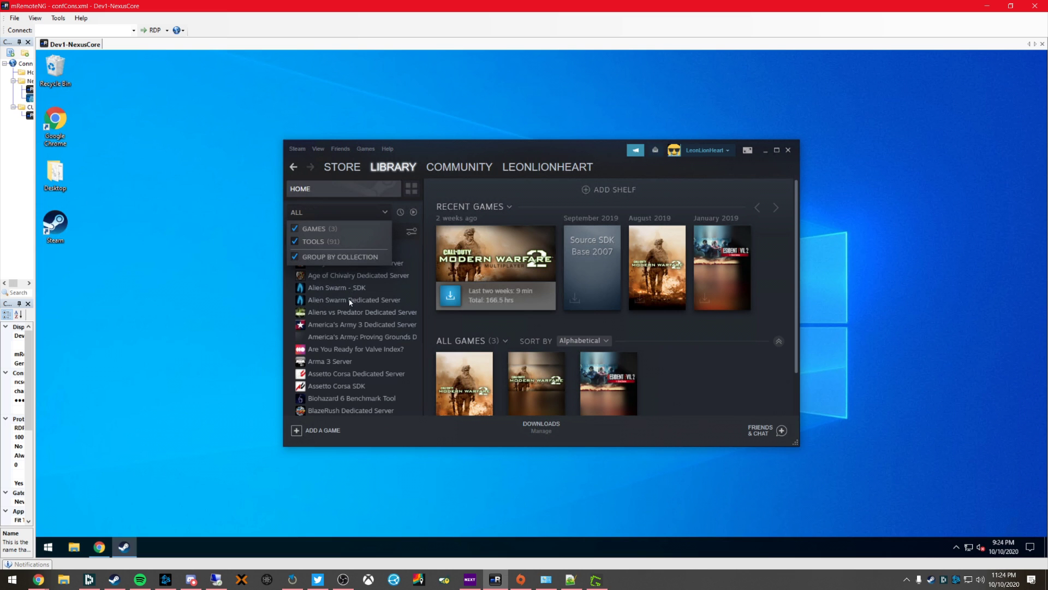
scroll(349, 311, down, 5)
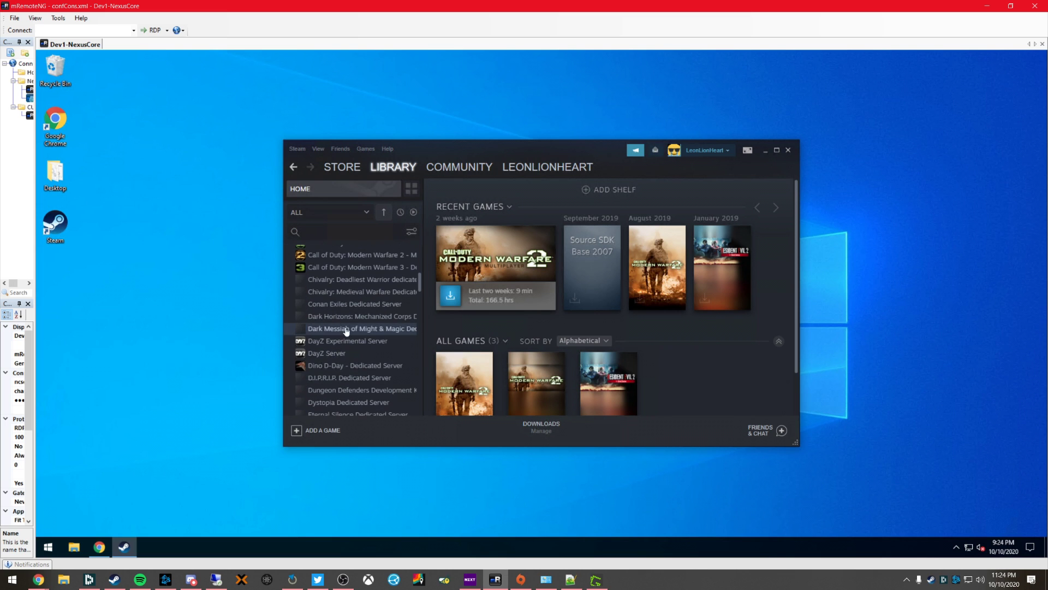
click(345, 267)
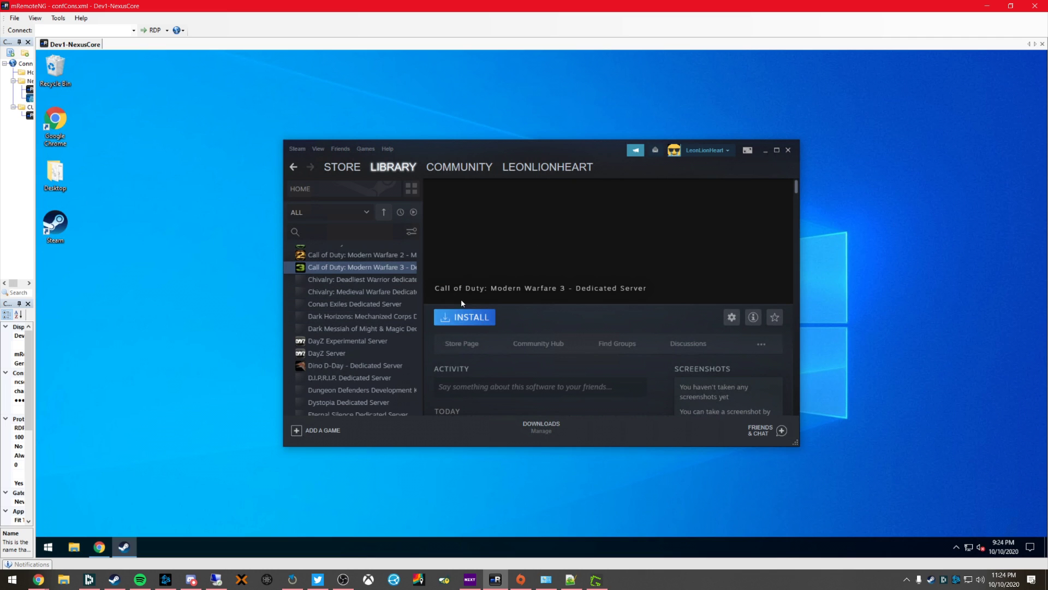
click(461, 321)
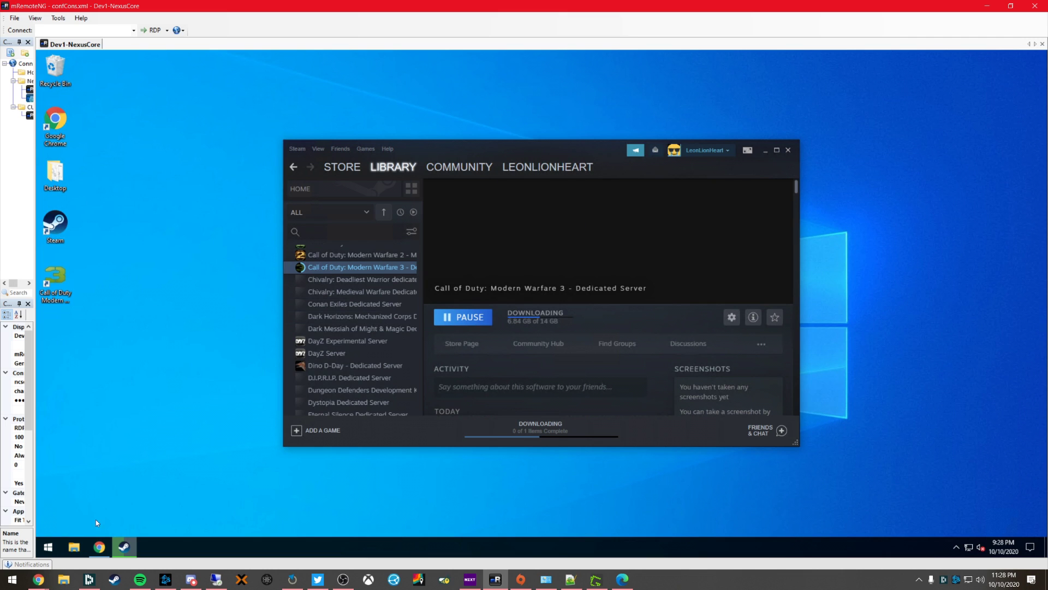
Step: Switch to the Chrome window on the remote desktop
click(99, 546)
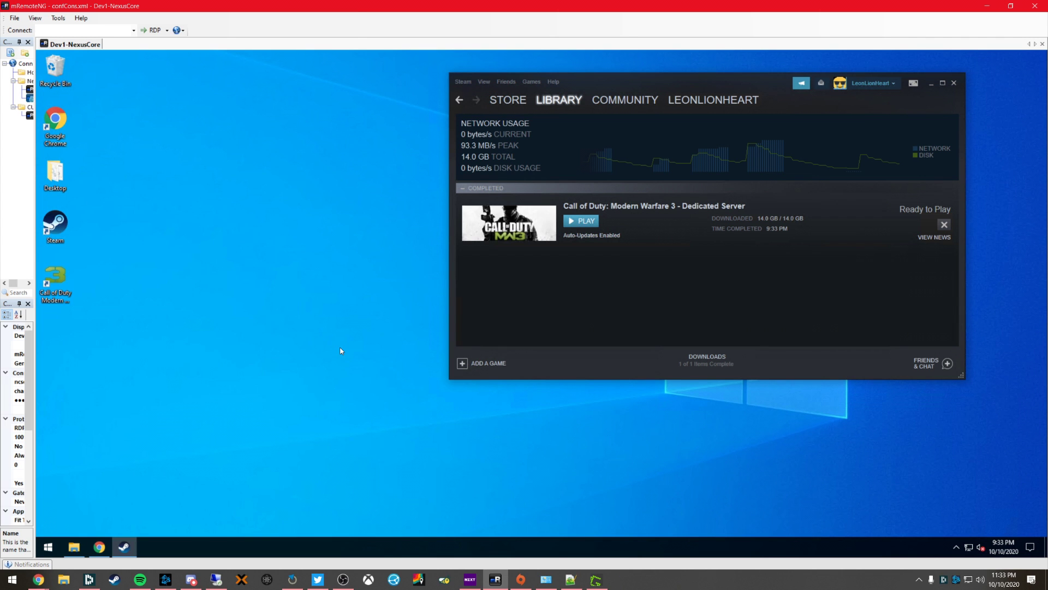
Step: Delete the Call of Duty Modern Warfare 3 Dedicated Server shortcut from the desktop
click(67, 272)
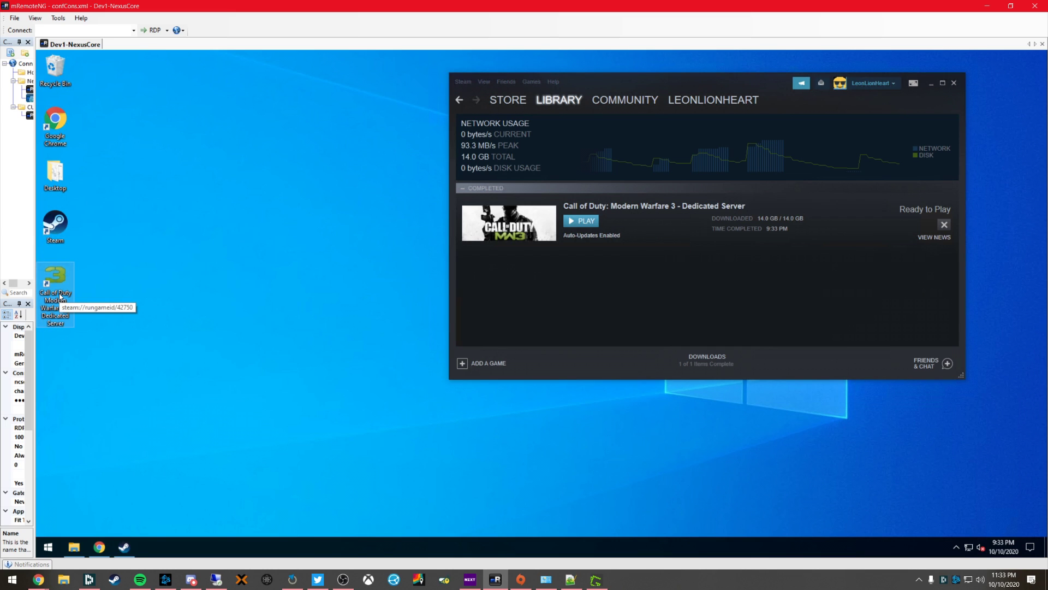
key(Delete)
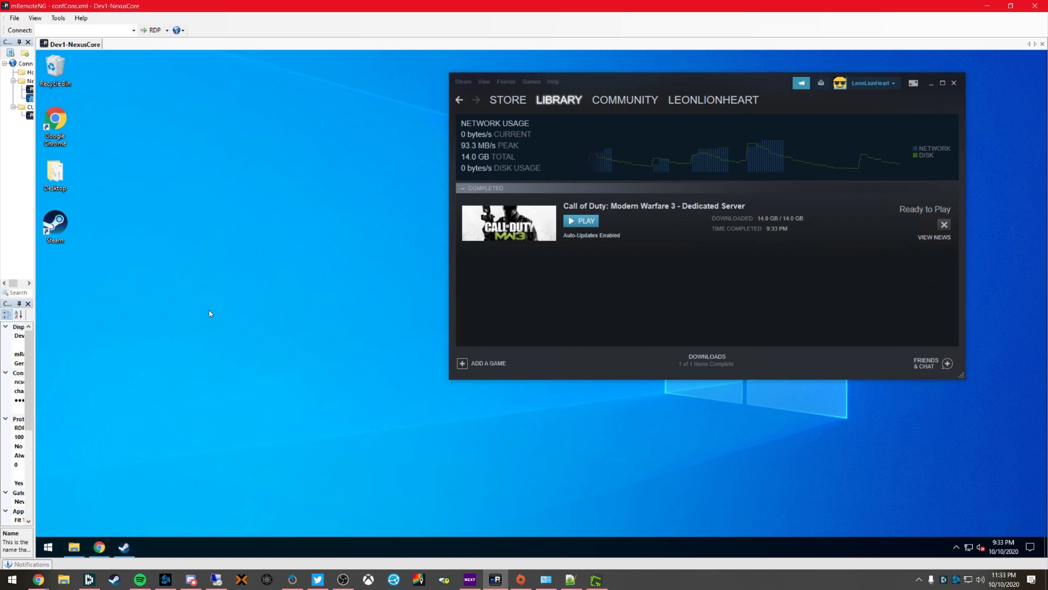
Step: In File Explorer, open the game folder C:\Program Files (x86)\Steam\steamapps\common\Call of Duty Modern Warfare 3
key(super+e)
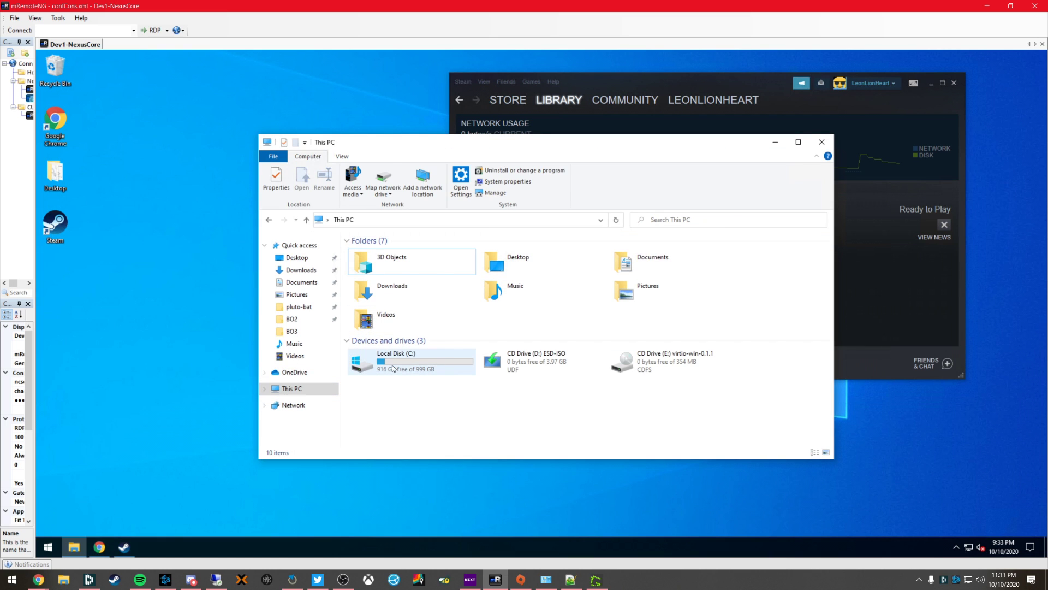
double_click(446, 364)
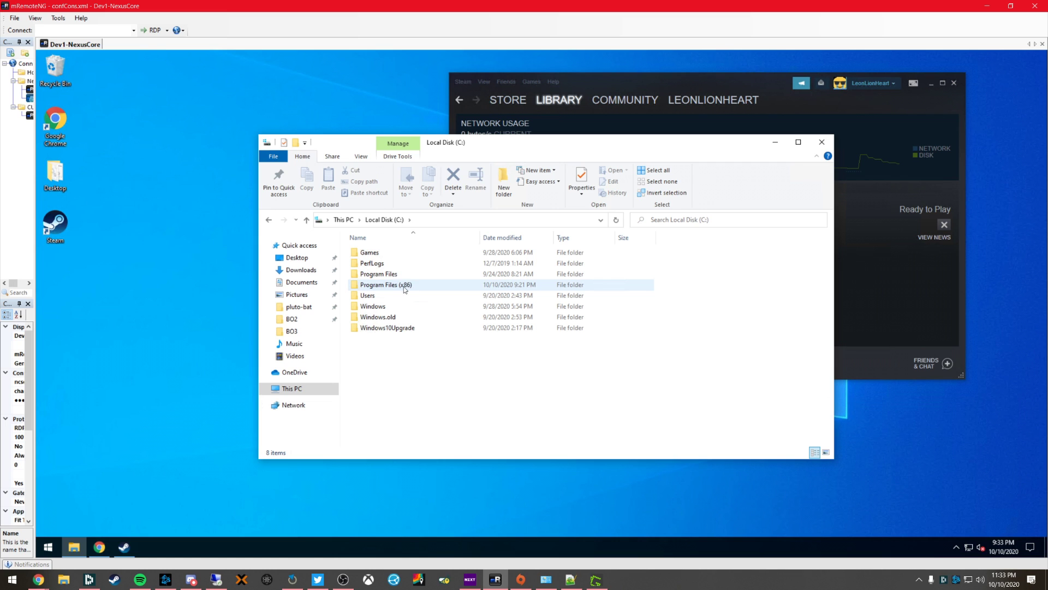
double_click(399, 286)
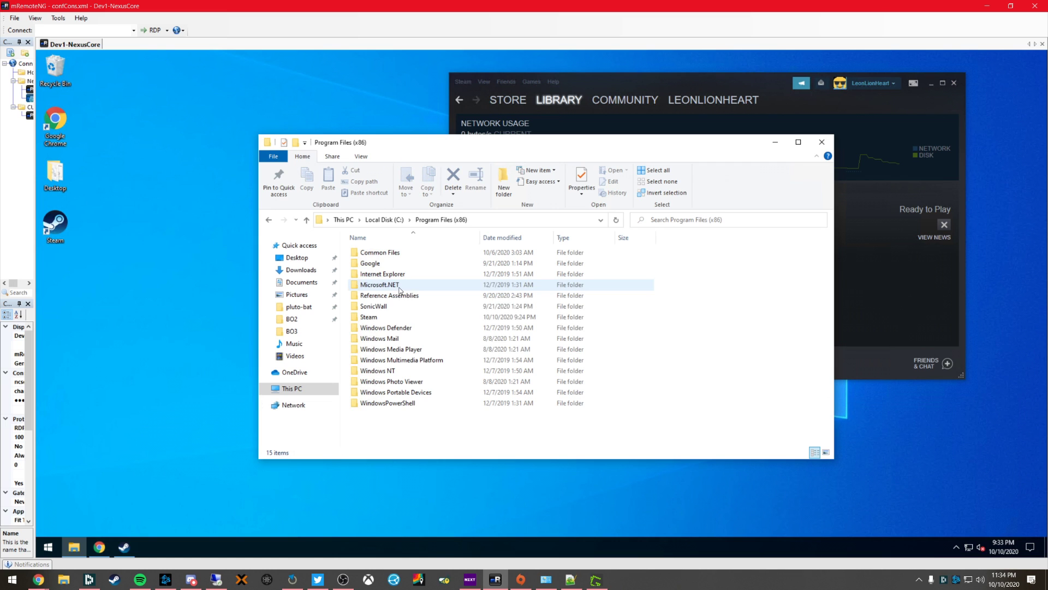
double_click(379, 319)
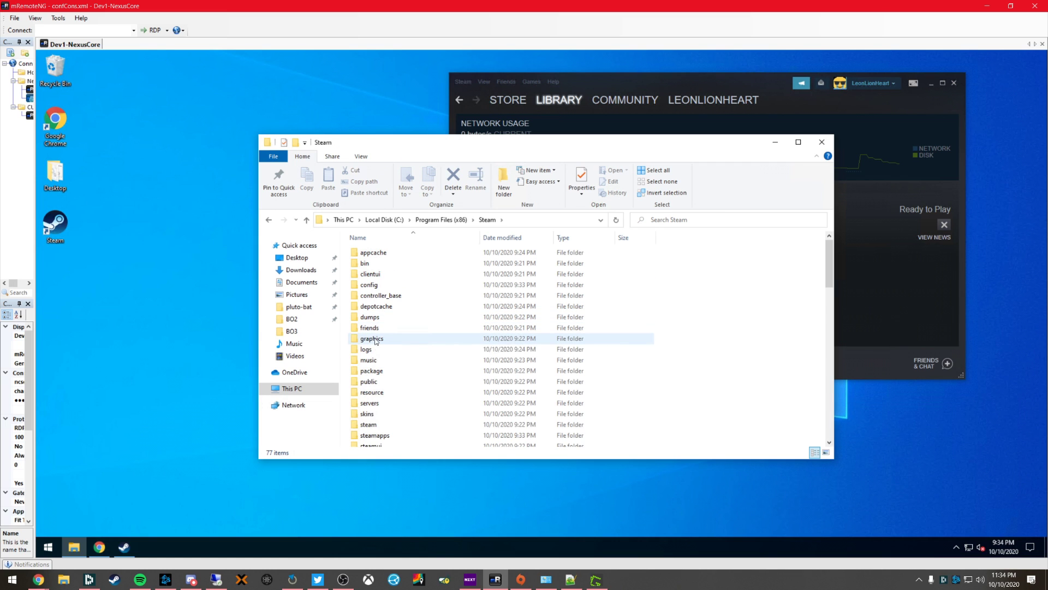
double_click(375, 436)
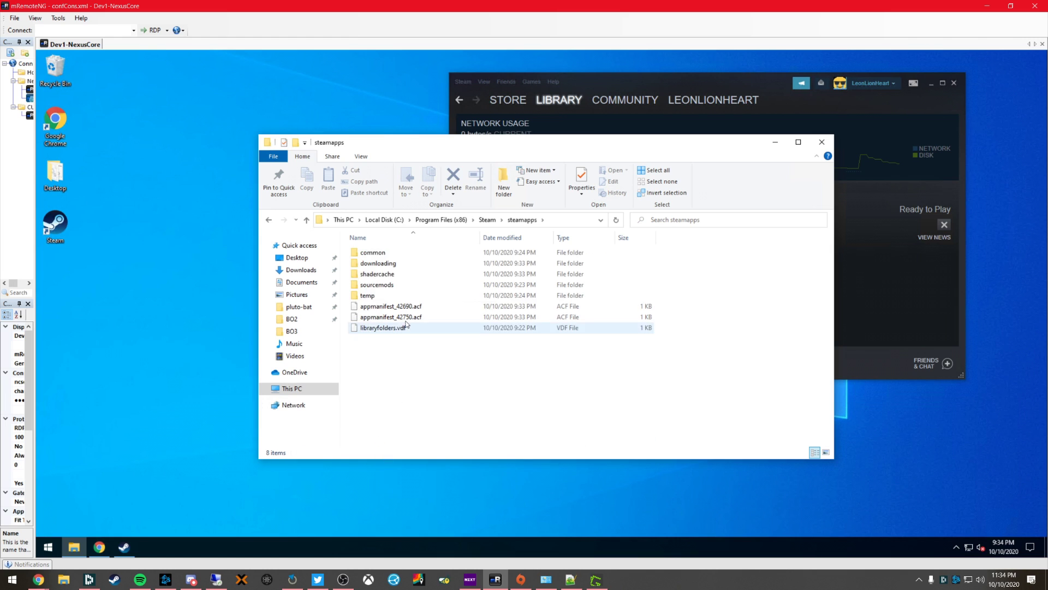
double_click(373, 254)
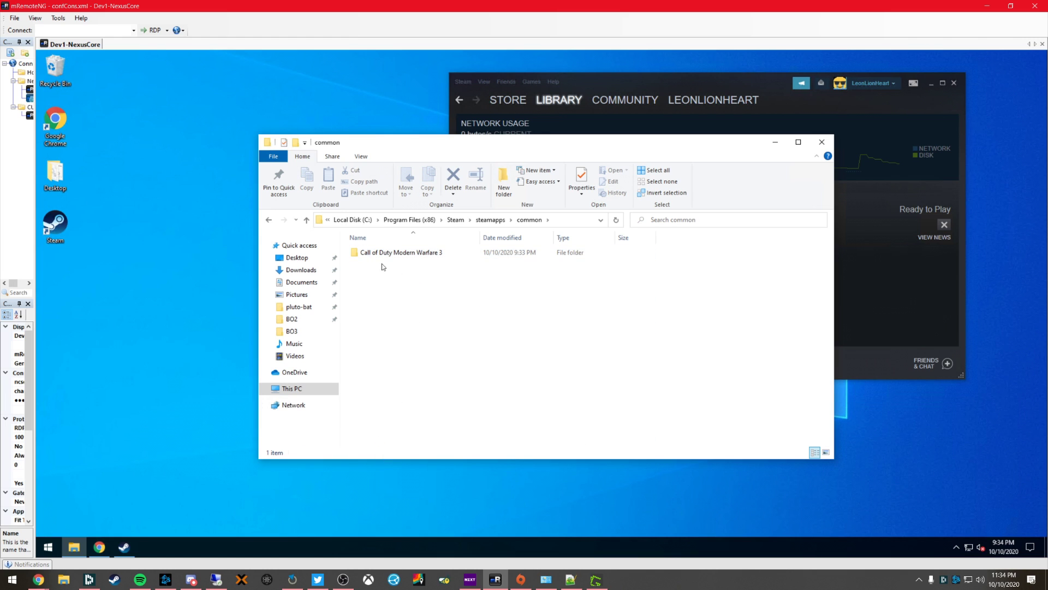
double_click(444, 258)
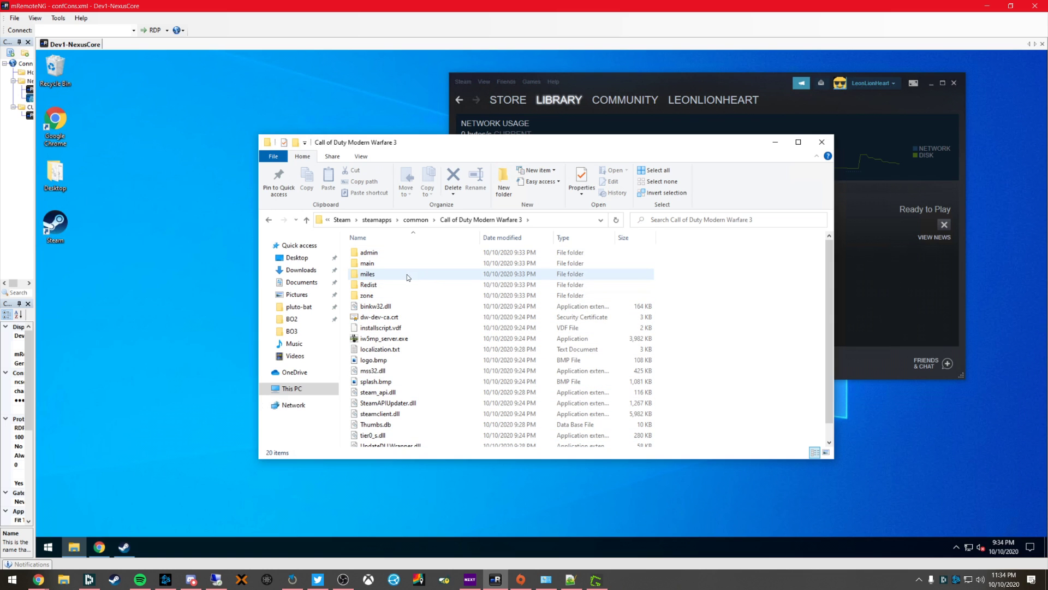
Step: Open the game's Redist\DirectX folder and locate the DXSETUP.exe installer
double_click(378, 285)
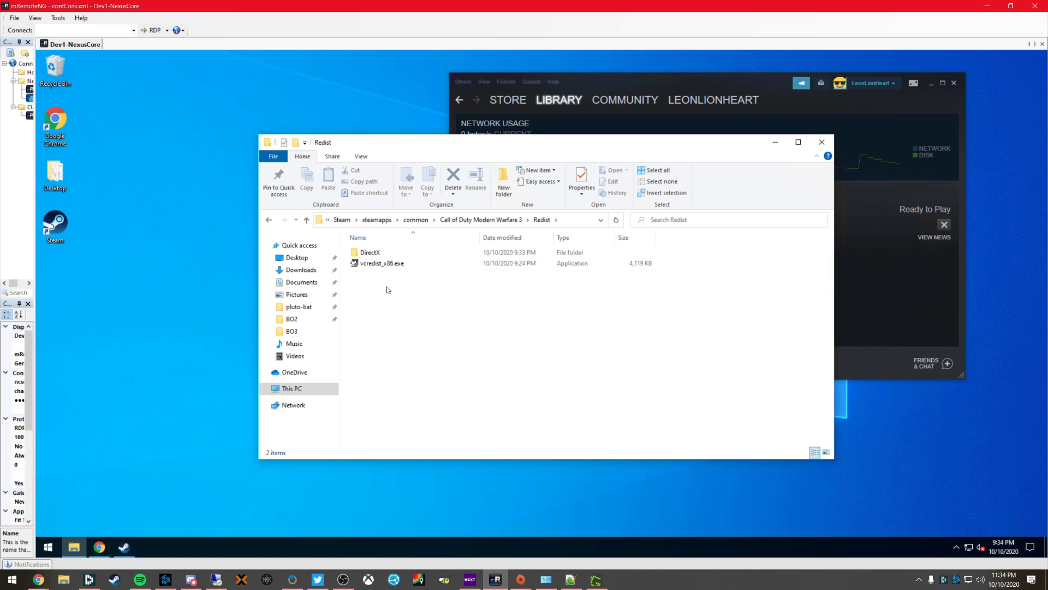
double_click(376, 252)
scroll(391, 354, down, 8)
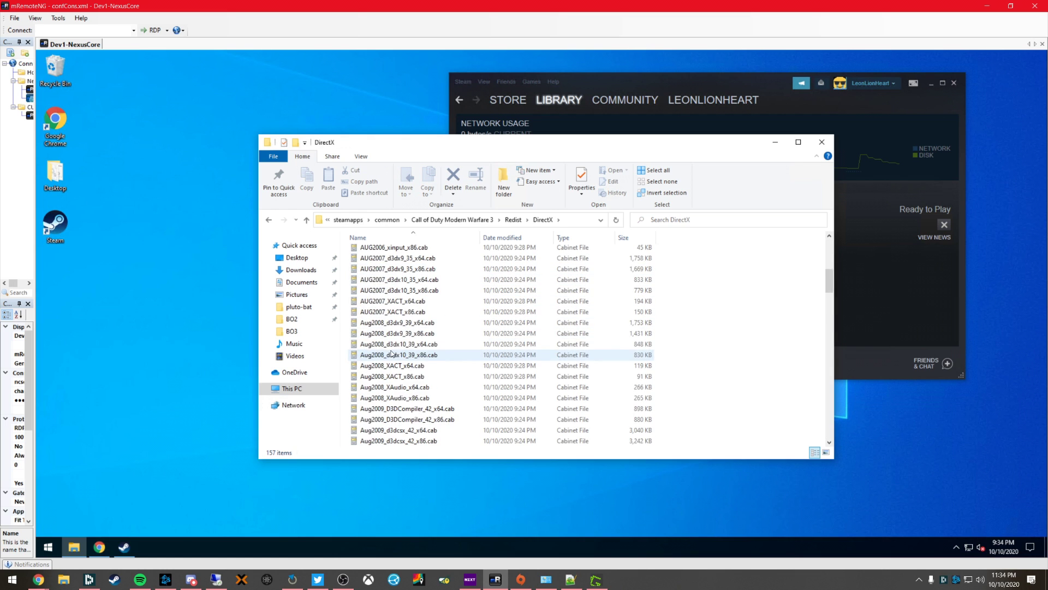
scroll(391, 354, down, 10)
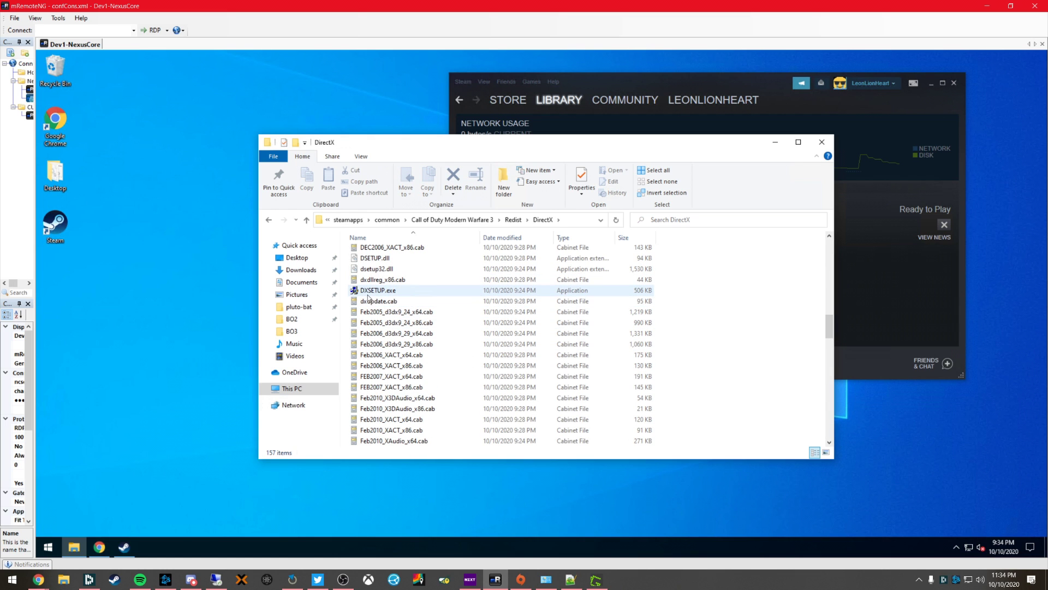
mouse_move(393, 295)
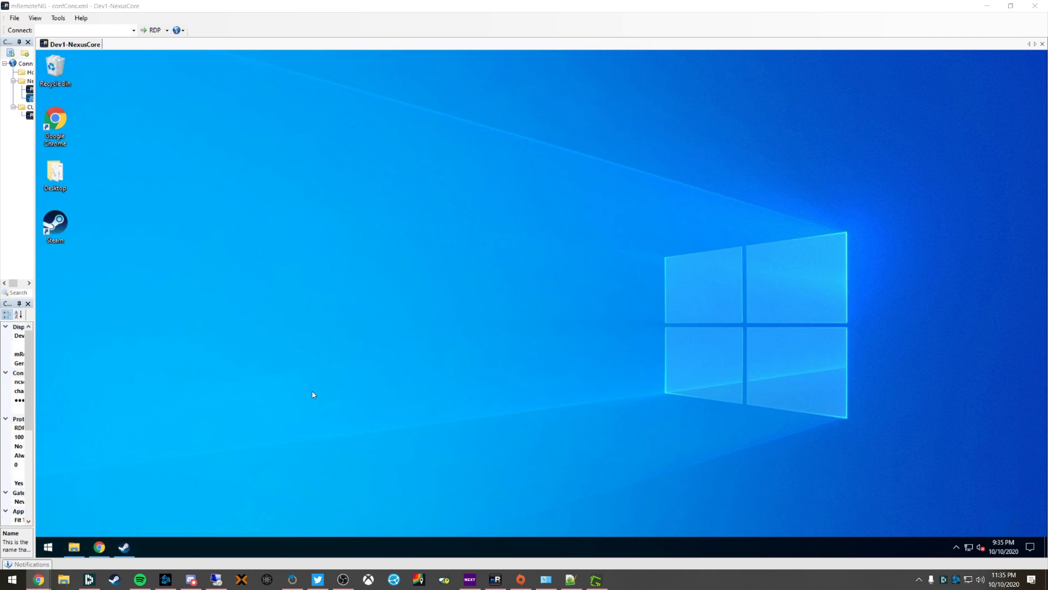
click(99, 547)
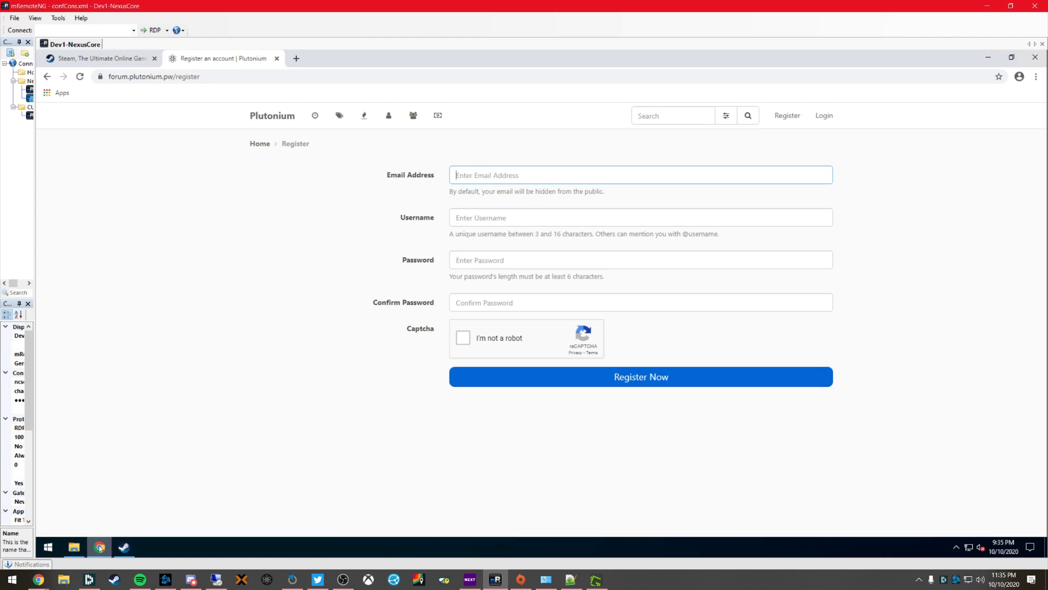
click(295, 59)
text(https://forum.plutonium.pw/topic/531/how-to-install-plutonium-iw5)
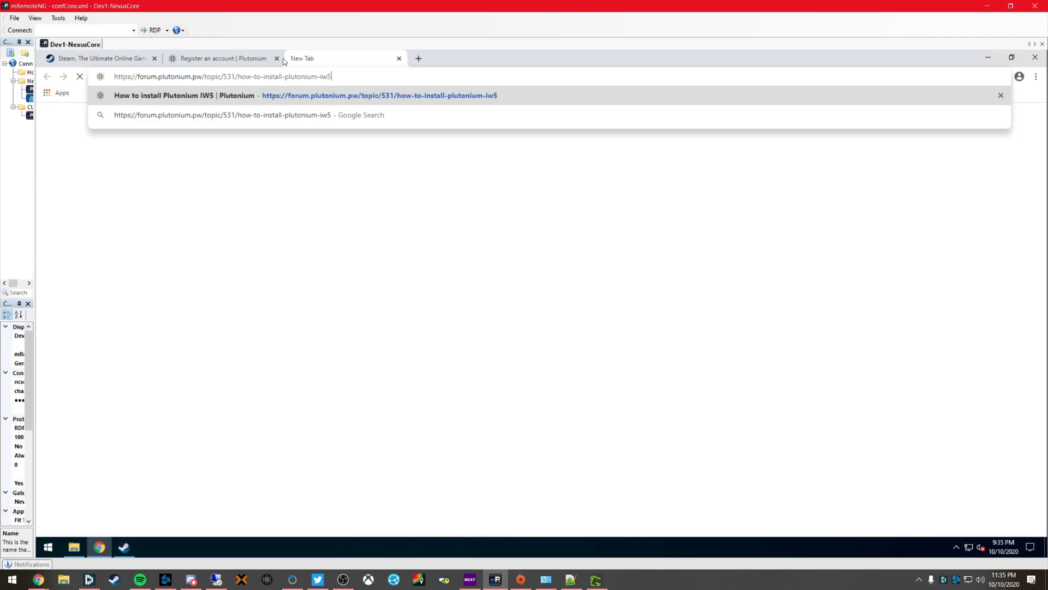
key(Return)
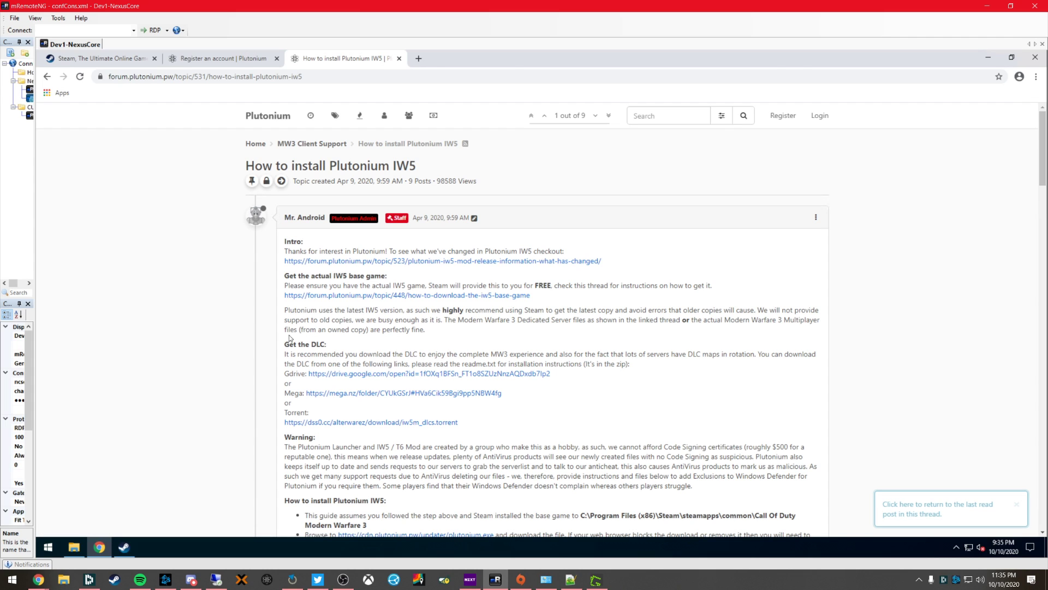
Step: Download plutonium.exe from the link in the install guide and run it
scroll(570, 392, down, 2)
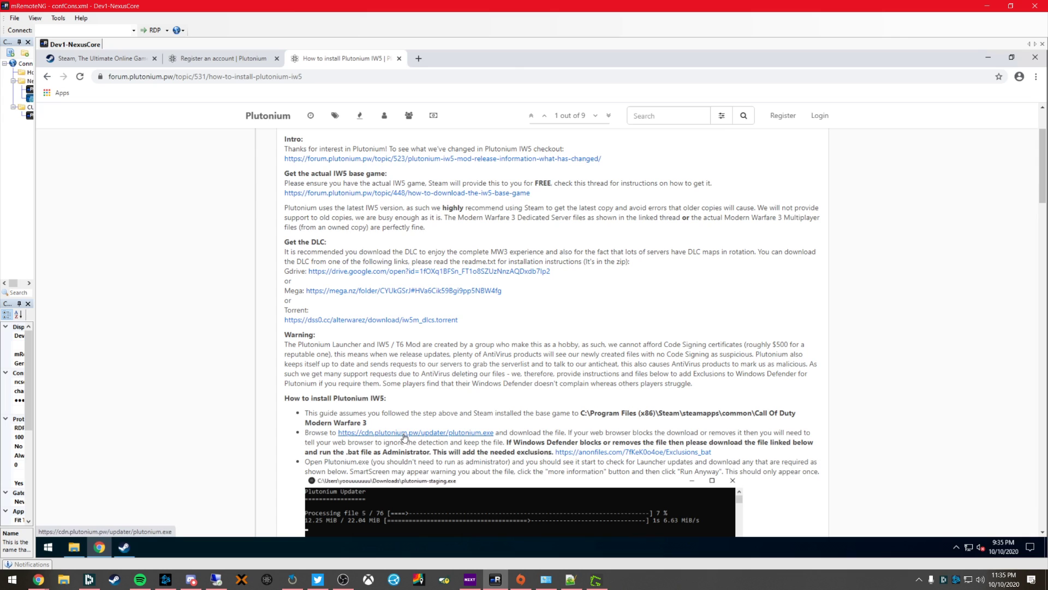
click(404, 436)
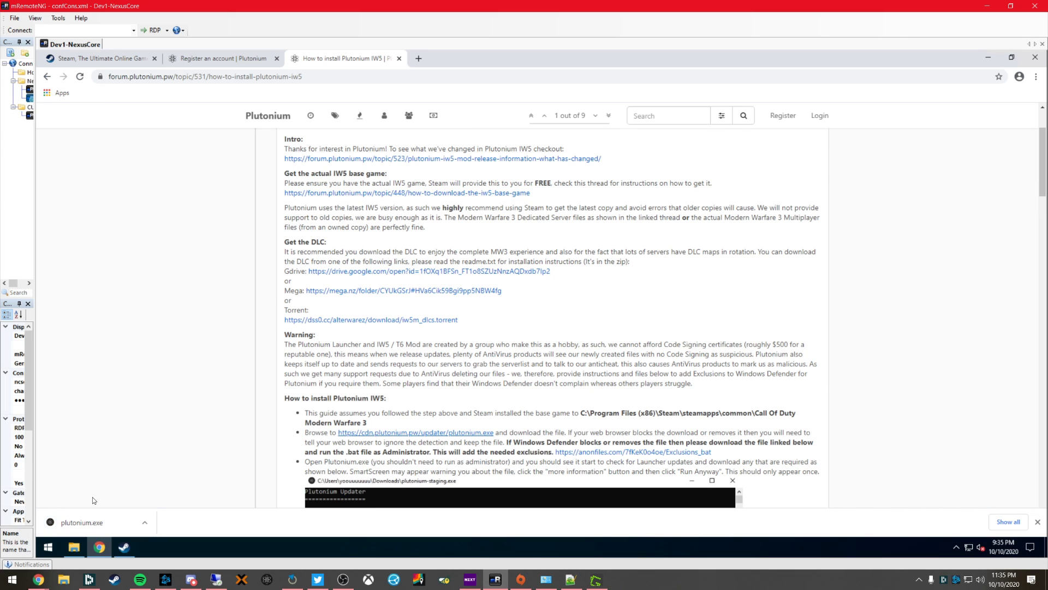
click(91, 522)
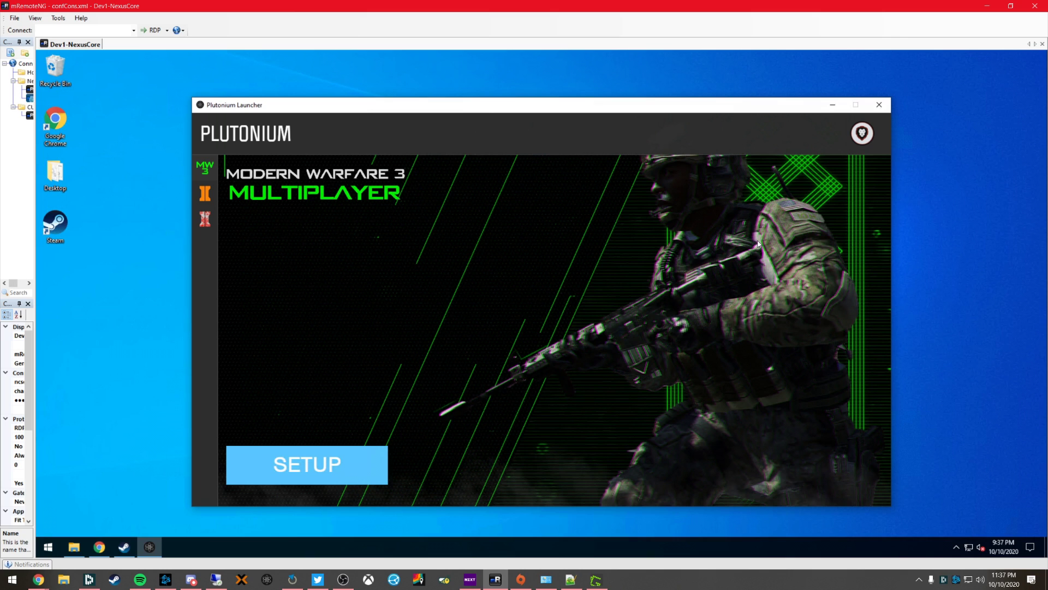
Step: Set up Modern Warfare 3 in the launcher with the game folder C:\Program Files (x86)\Steam\steamapps\common\Call of Duty Modern Warfare 3
click(295, 469)
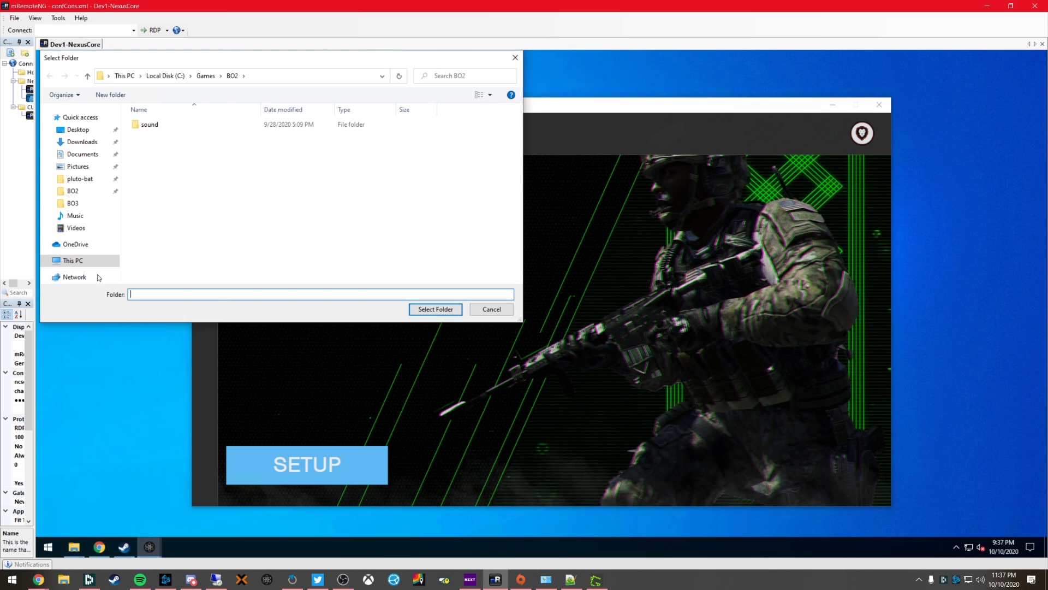
click(72, 264)
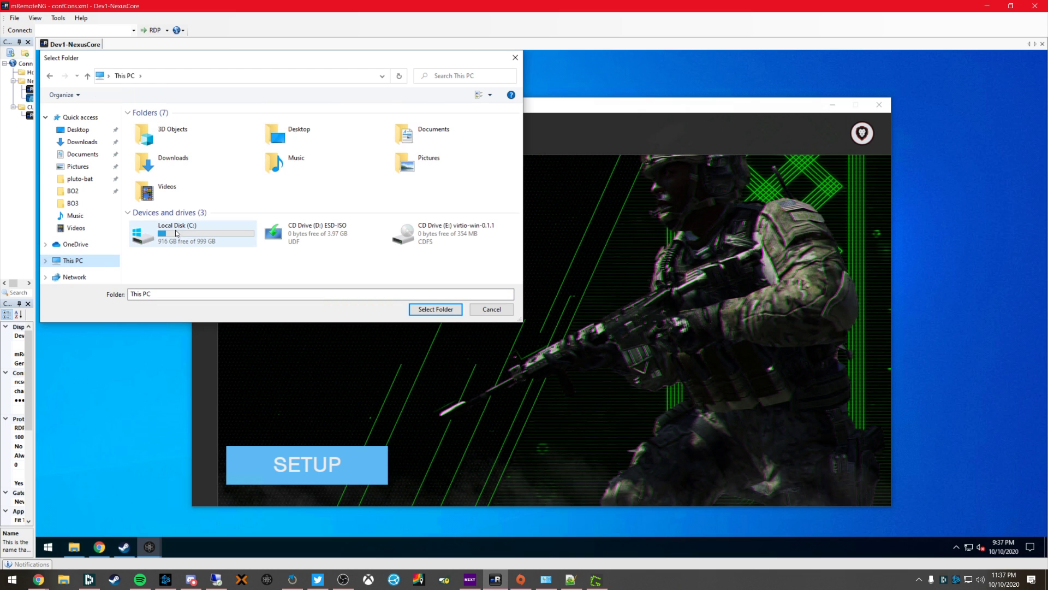
double_click(186, 236)
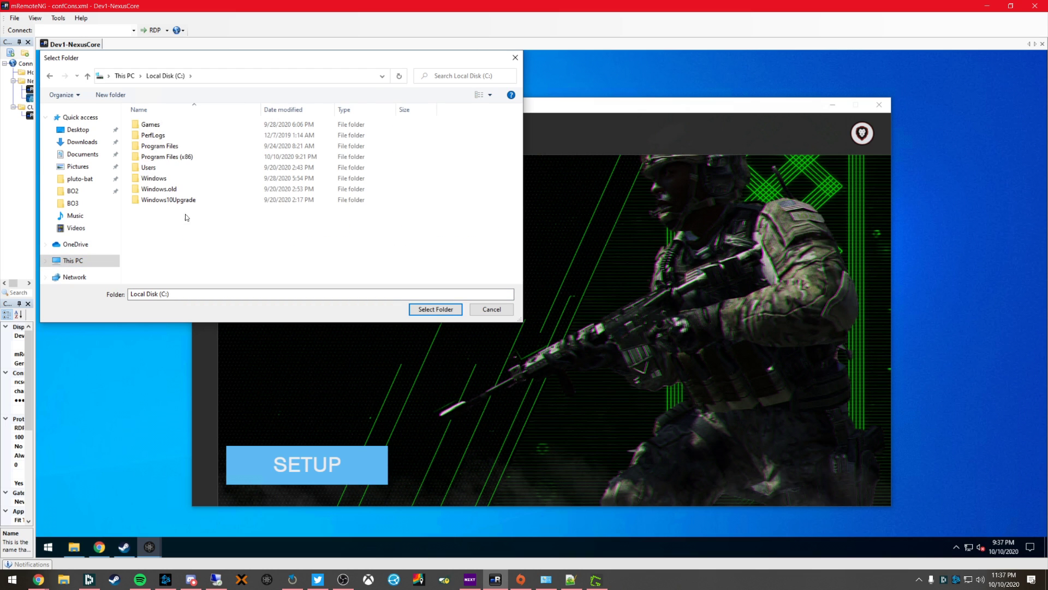
double_click(173, 158)
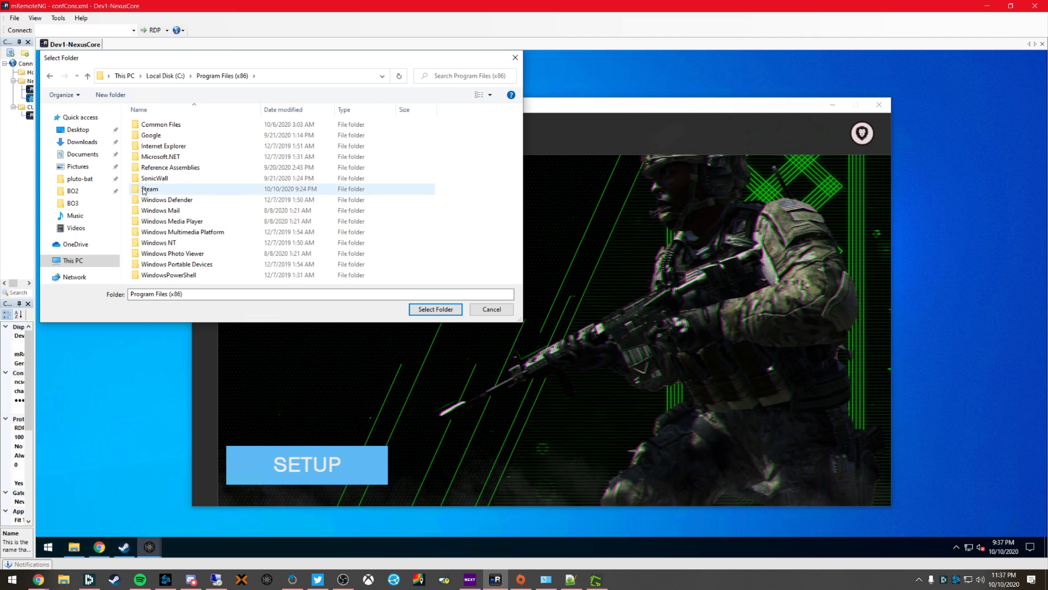
double_click(173, 191)
scroll(195, 205, down, 2)
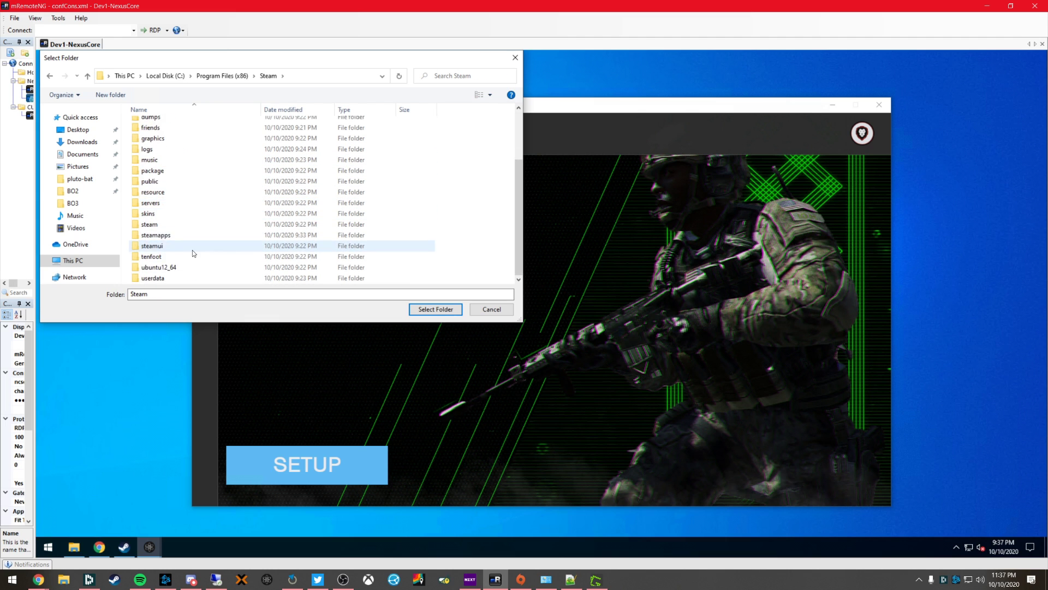
double_click(192, 236)
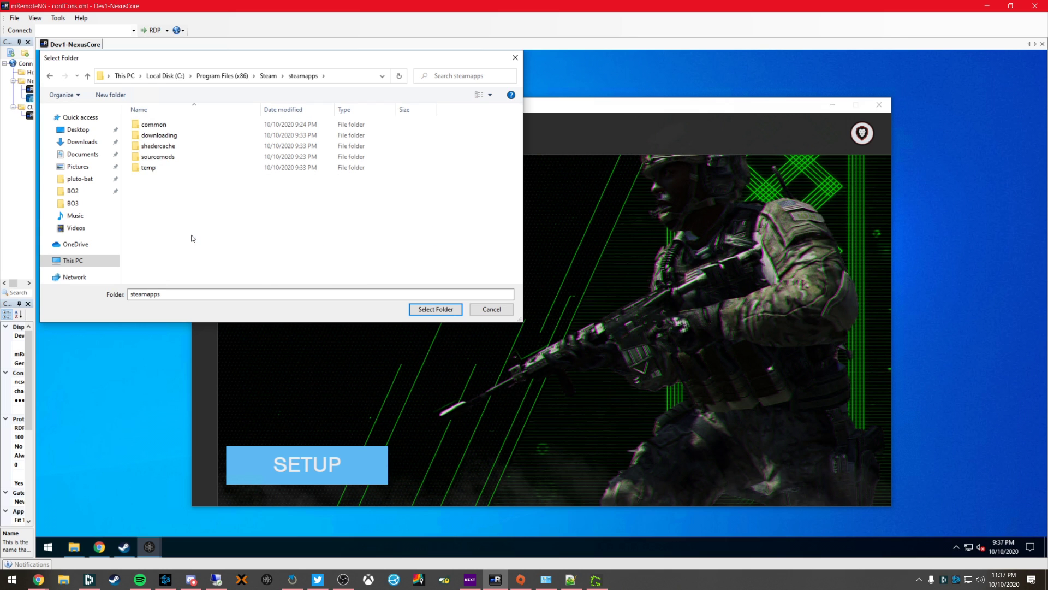
double_click(160, 128)
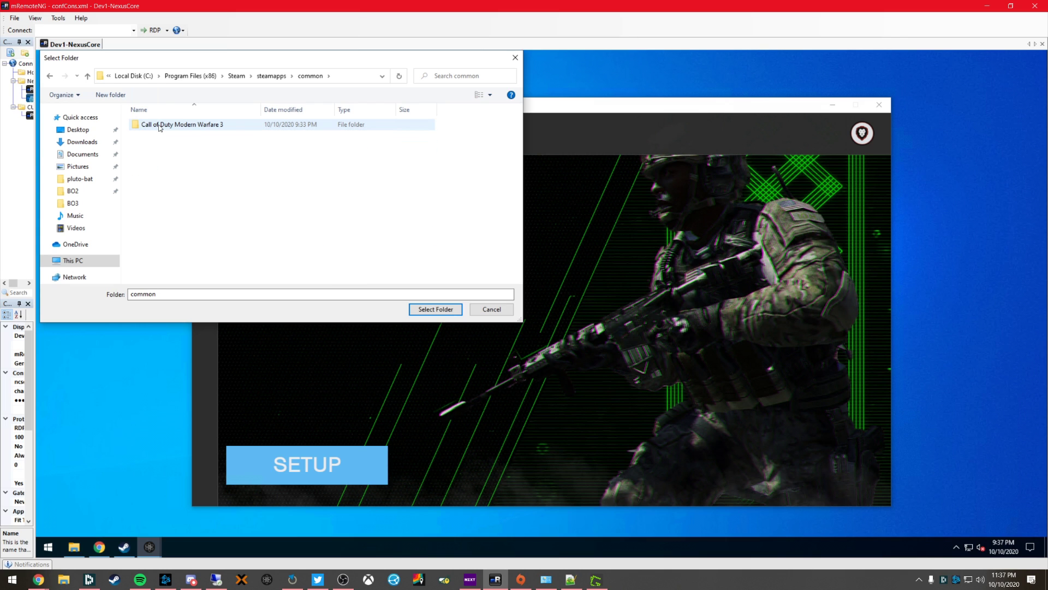
click(169, 131)
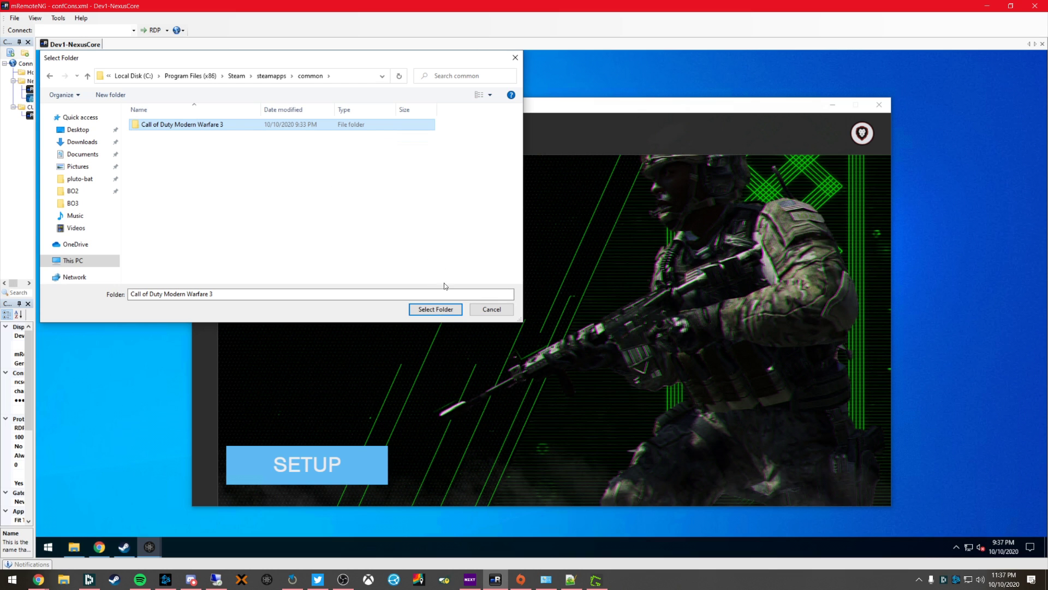
click(435, 310)
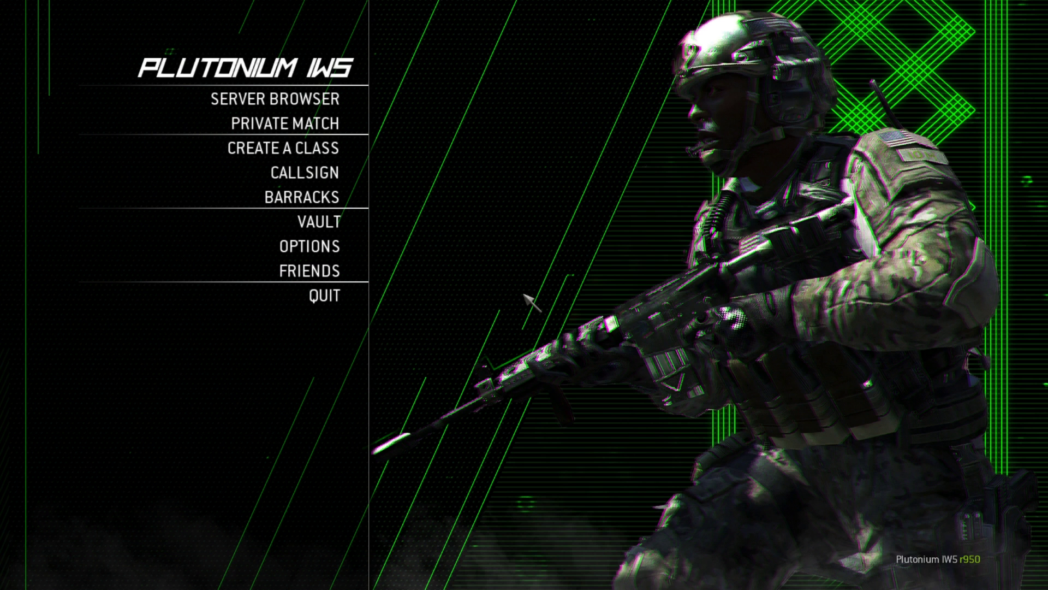
Step: Look at the stat customisation options in the Barracks and return to the main menu
click(293, 199)
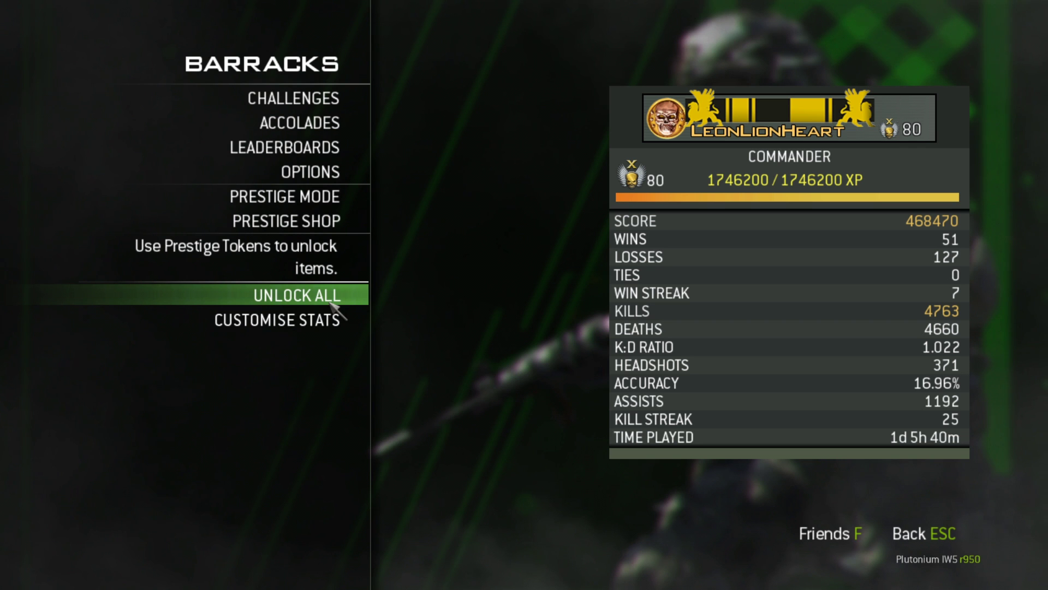
click(328, 323)
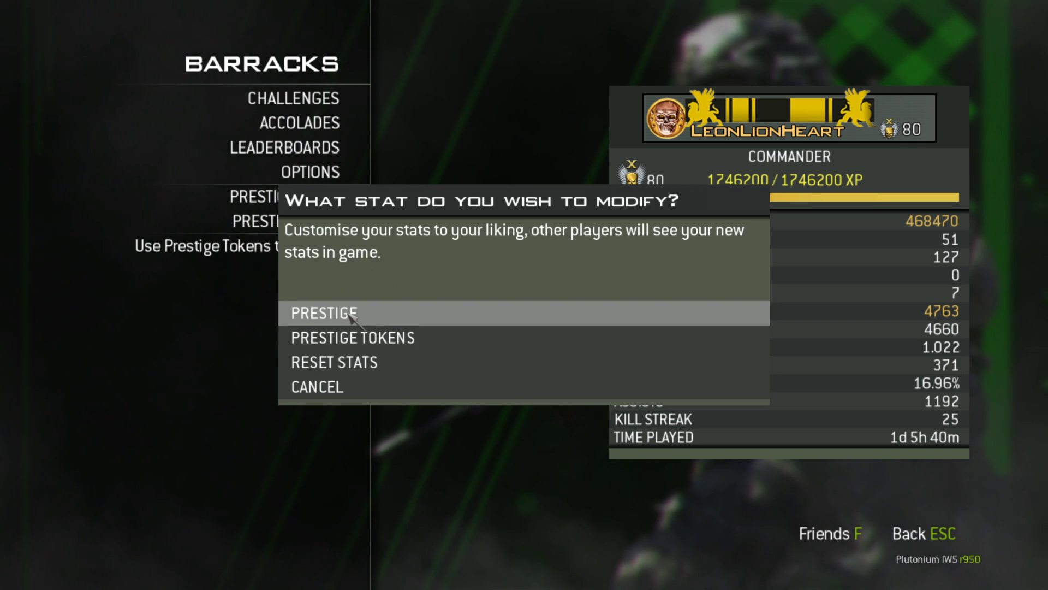
click(340, 336)
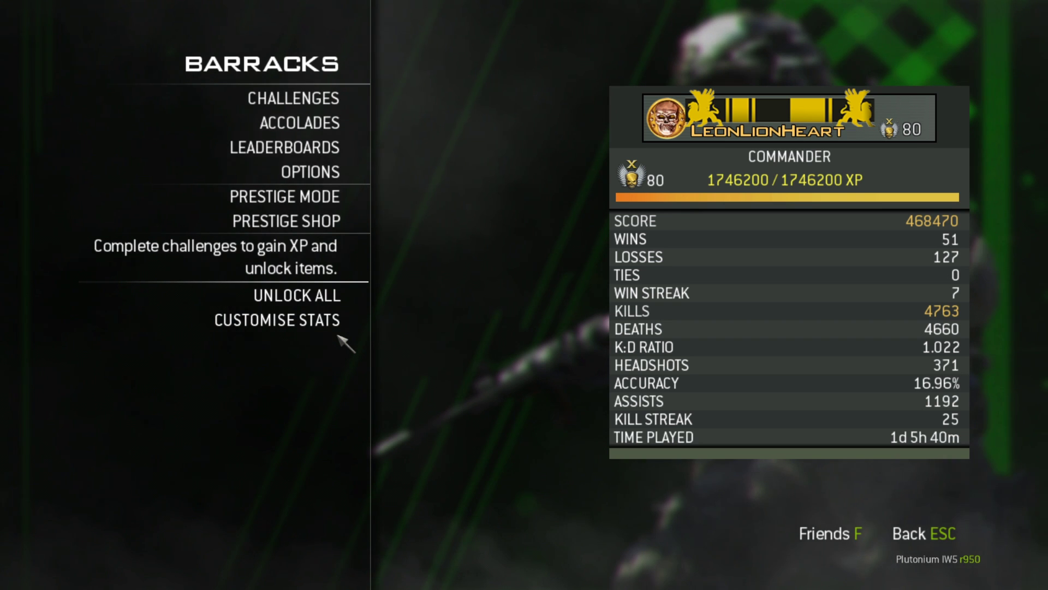
key(Escape)
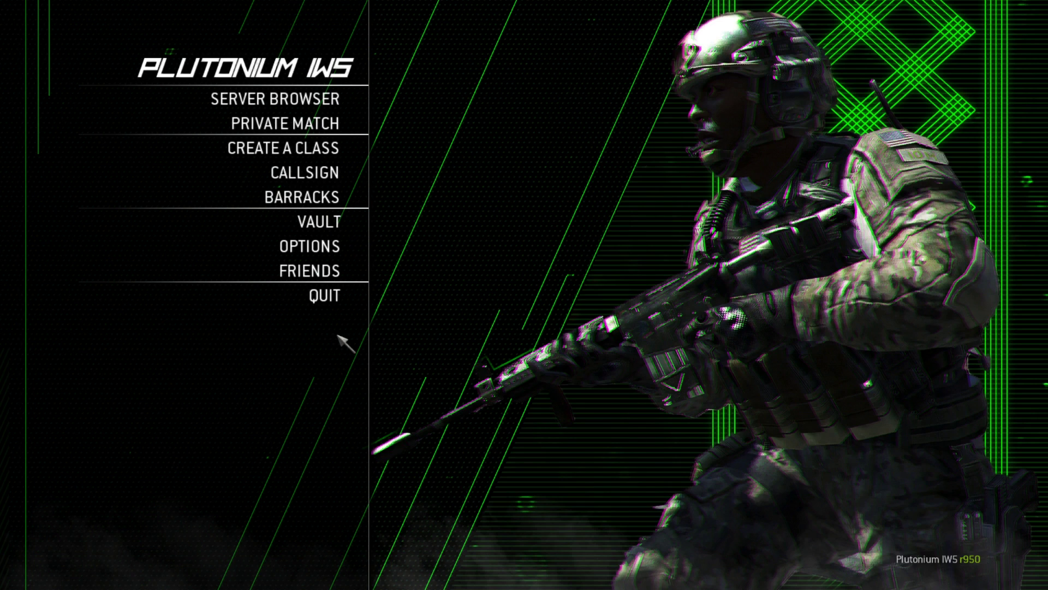
Step: View the friends list and the advanced video settings, and return to the main menu
click(319, 273)
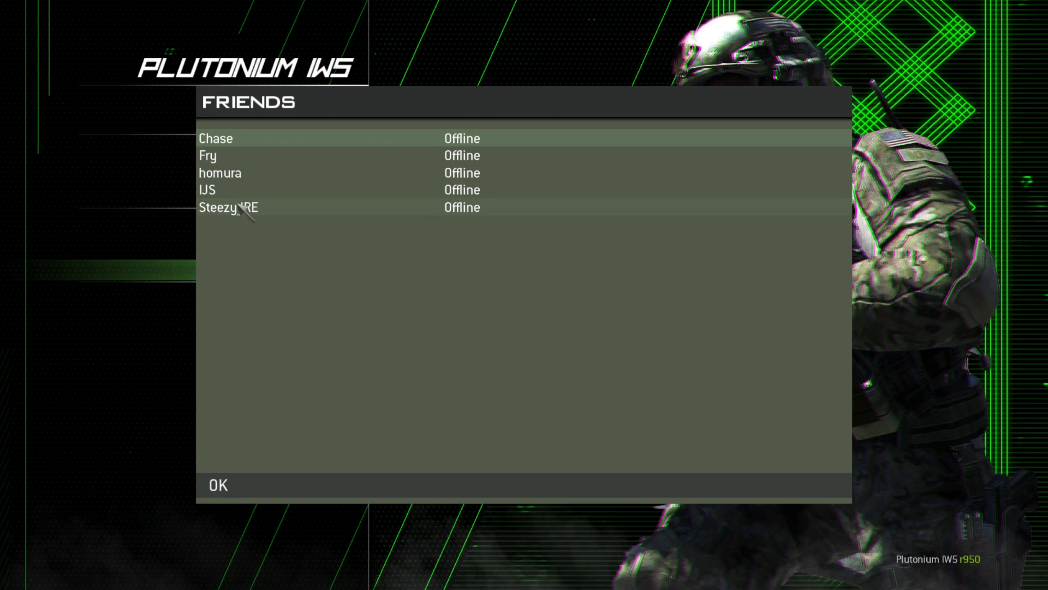
click(138, 348)
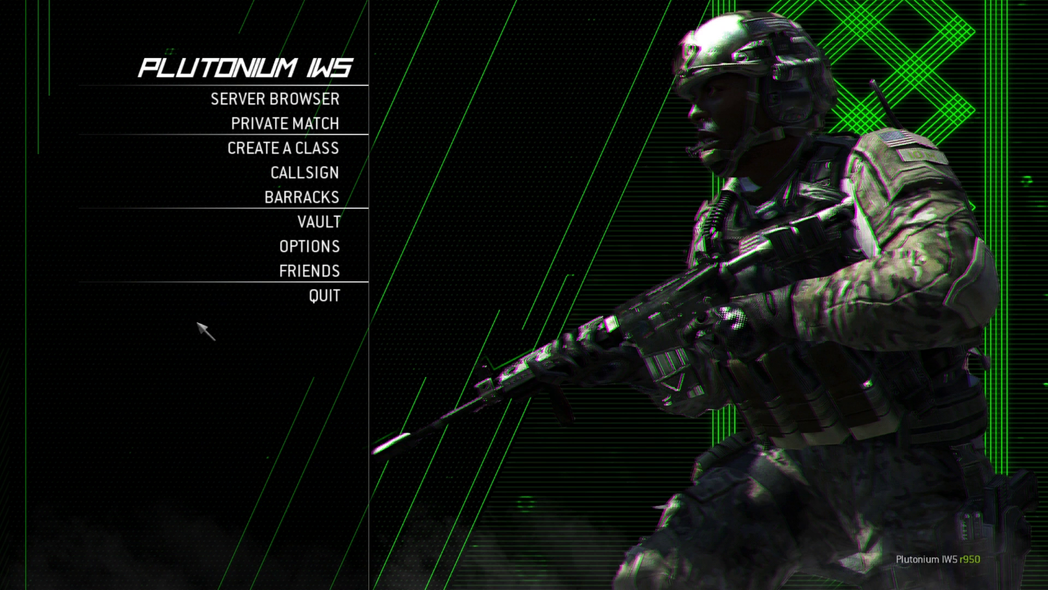
click(320, 247)
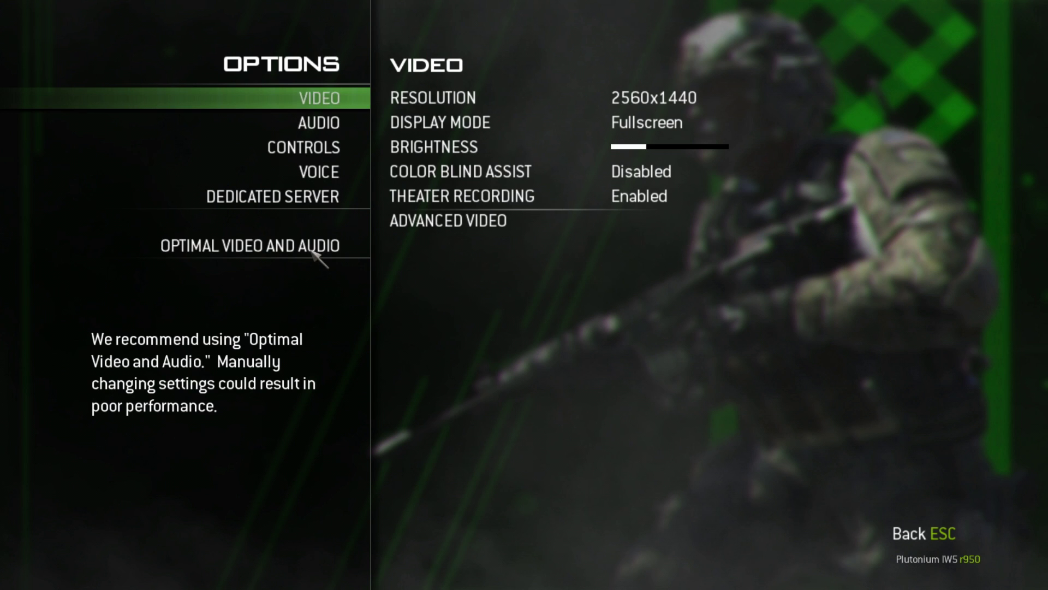
click(448, 221)
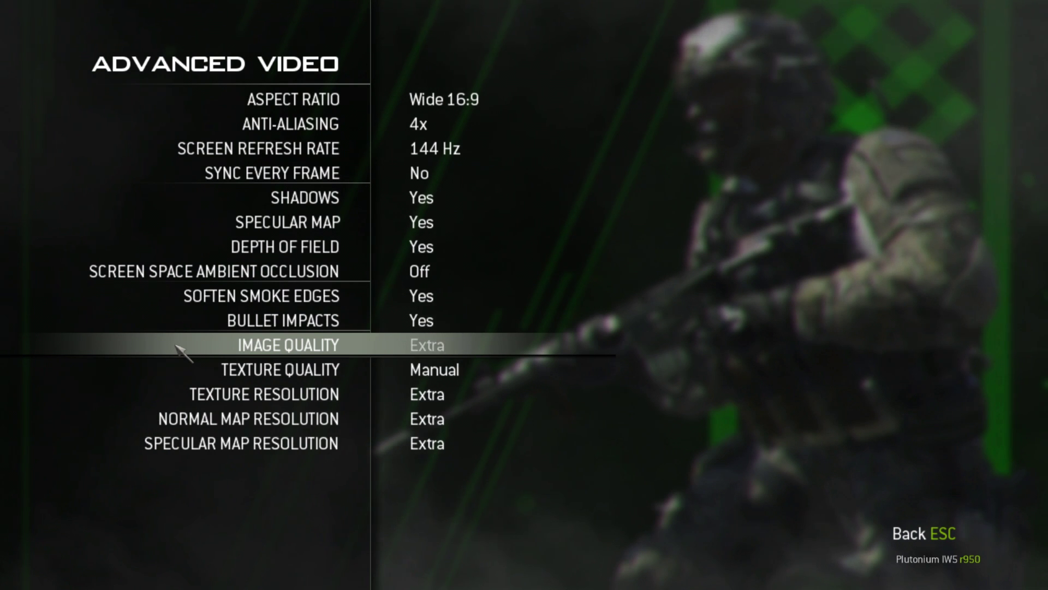
key(Escape)
key(Escape)
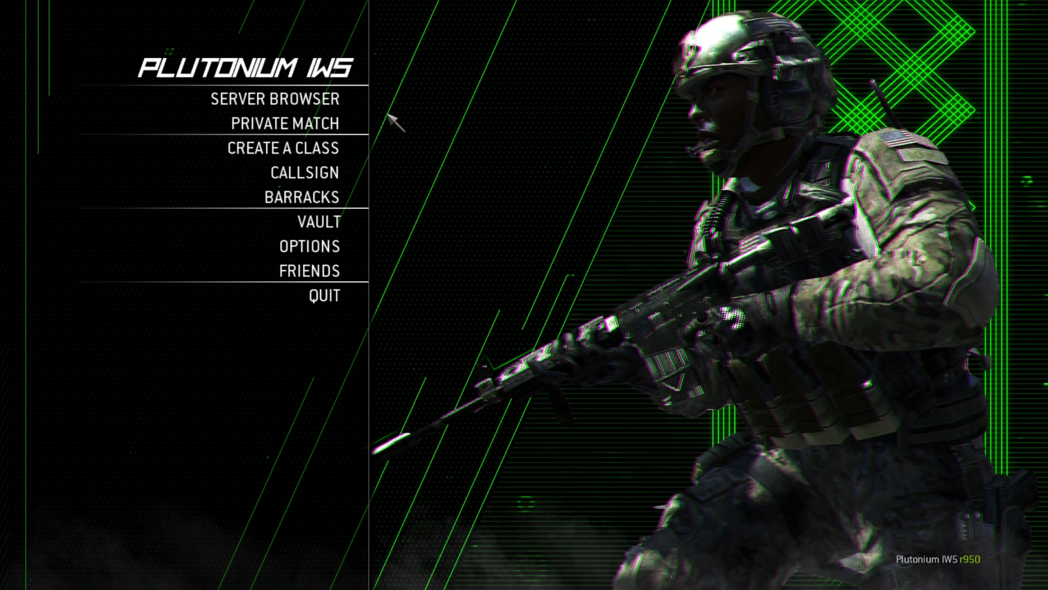
Step: Join the NexusCore TDM server from the internet list sorted by player count and spawn with a PKP Pecheneg custom class
click(347, 101)
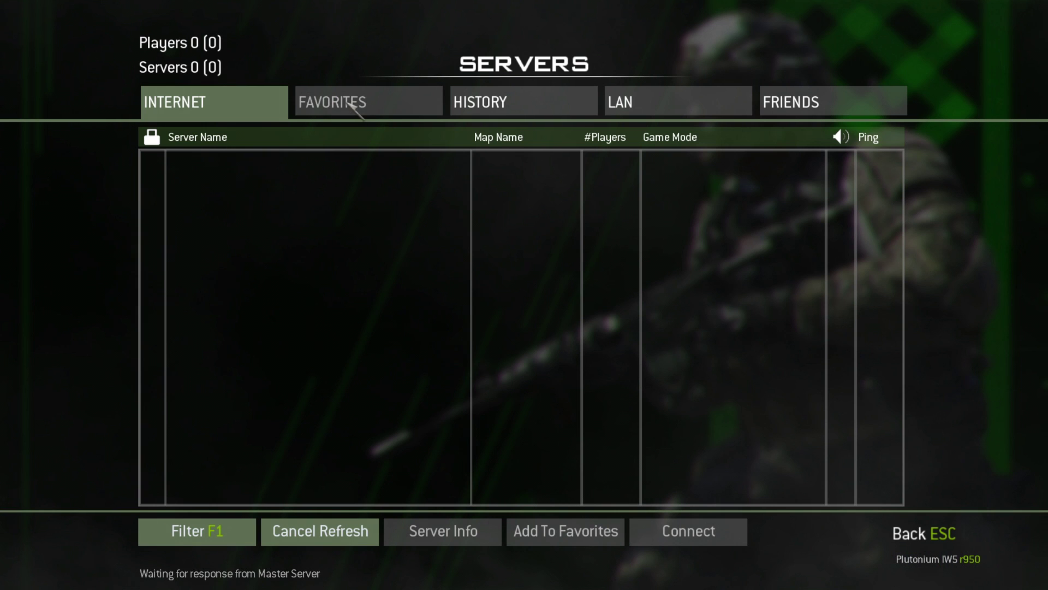
click(615, 142)
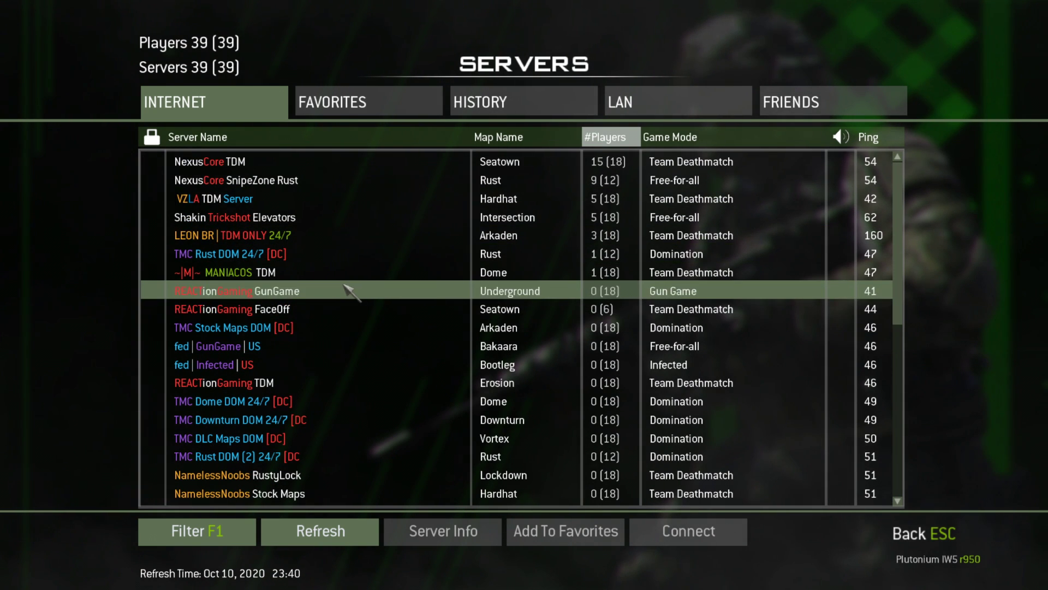
double_click(261, 162)
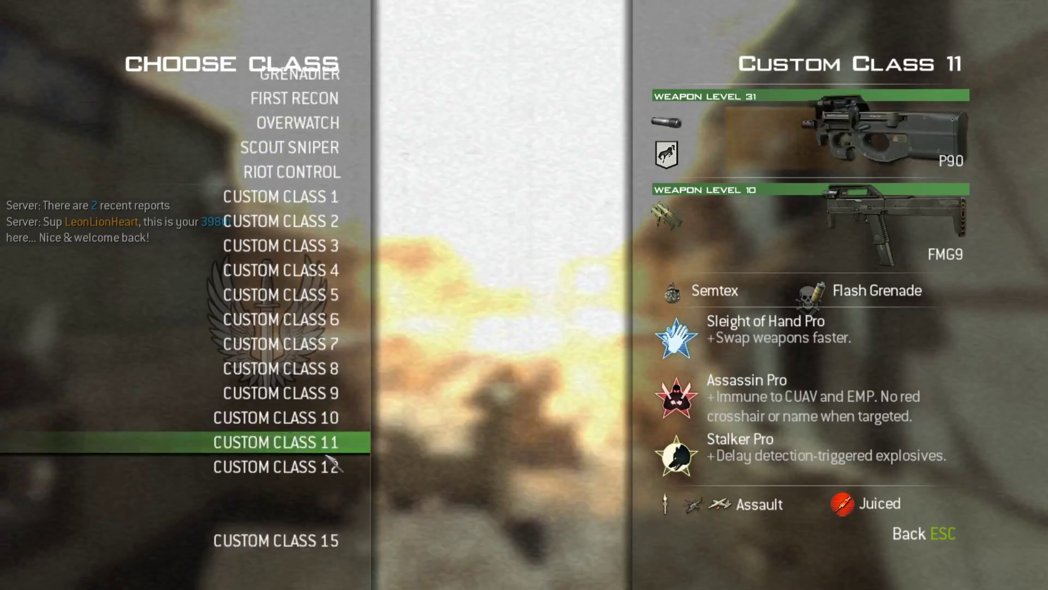
key(Down)
key(Return)
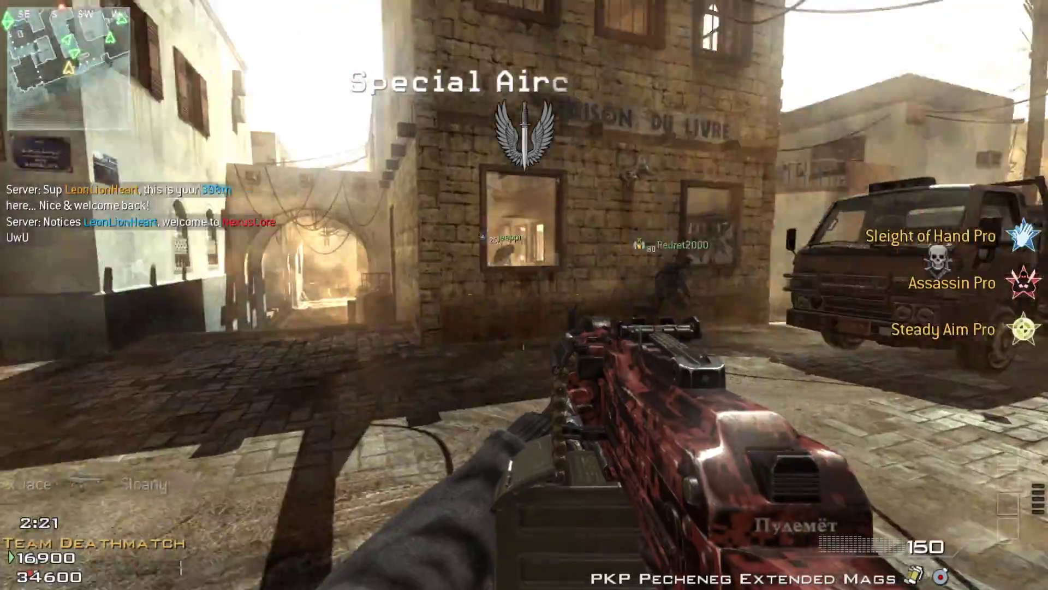
key(1)
key(1)
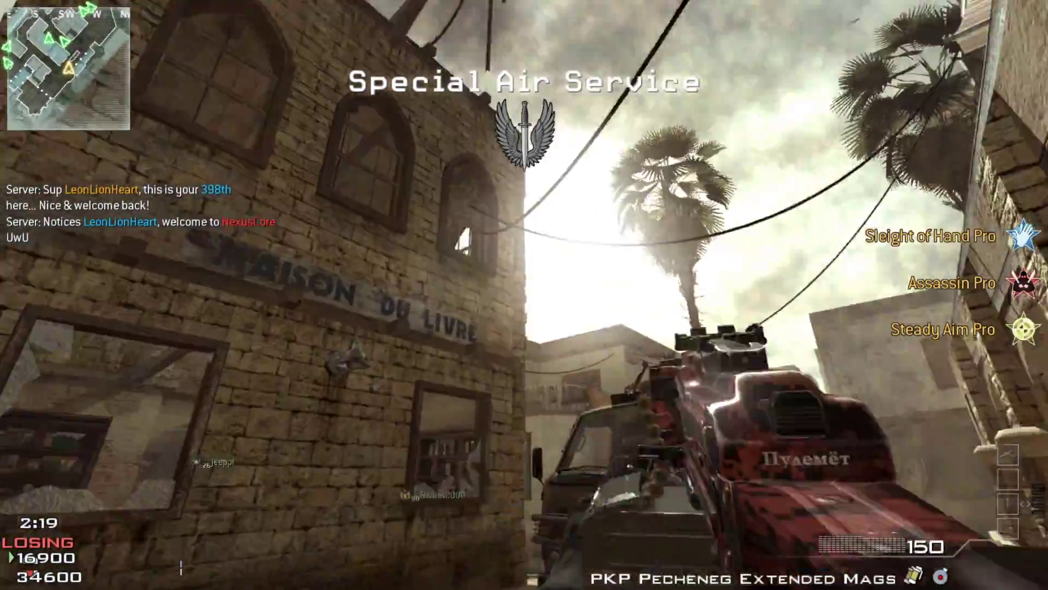
key(w)
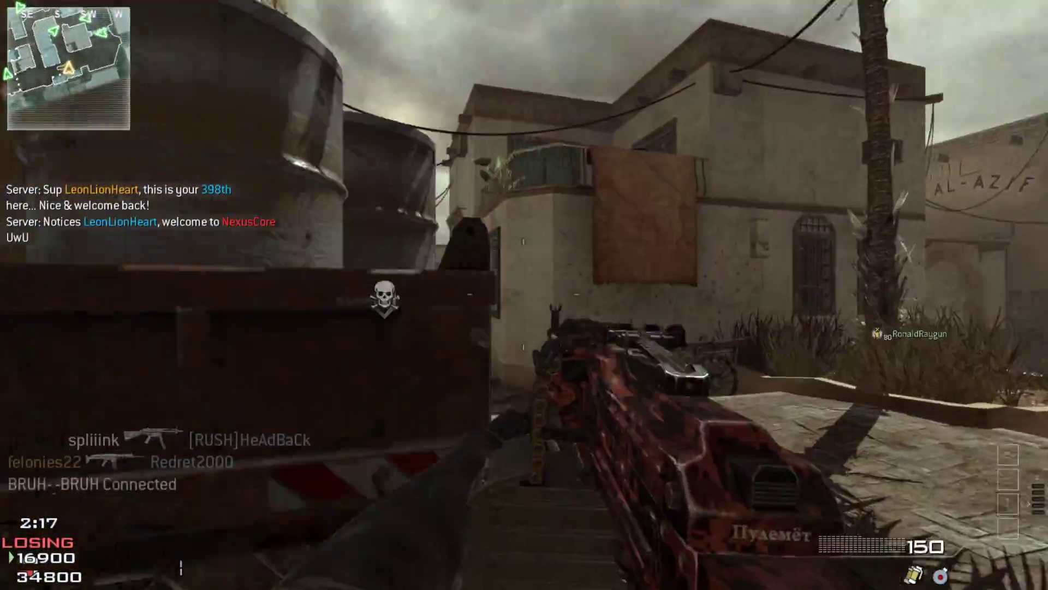
key(w)
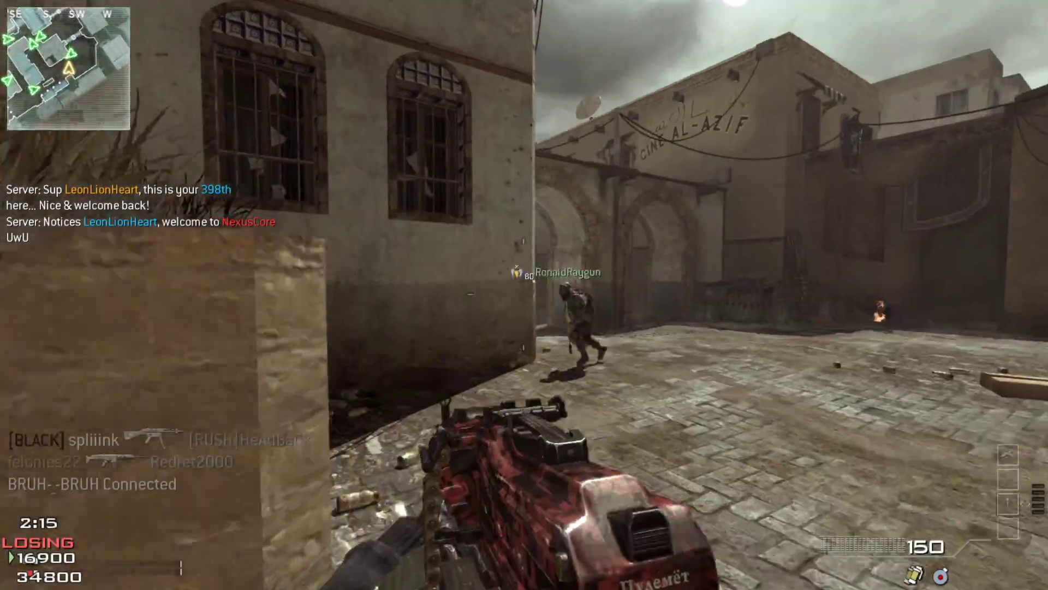
click(524, 295)
key(2)
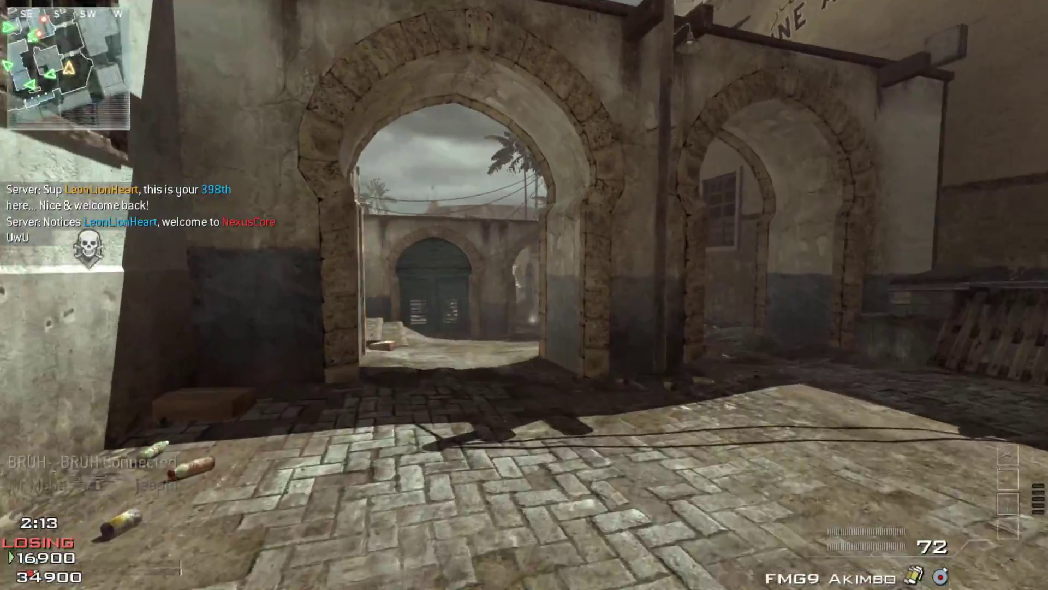
key(1)
key(w)
key(w)
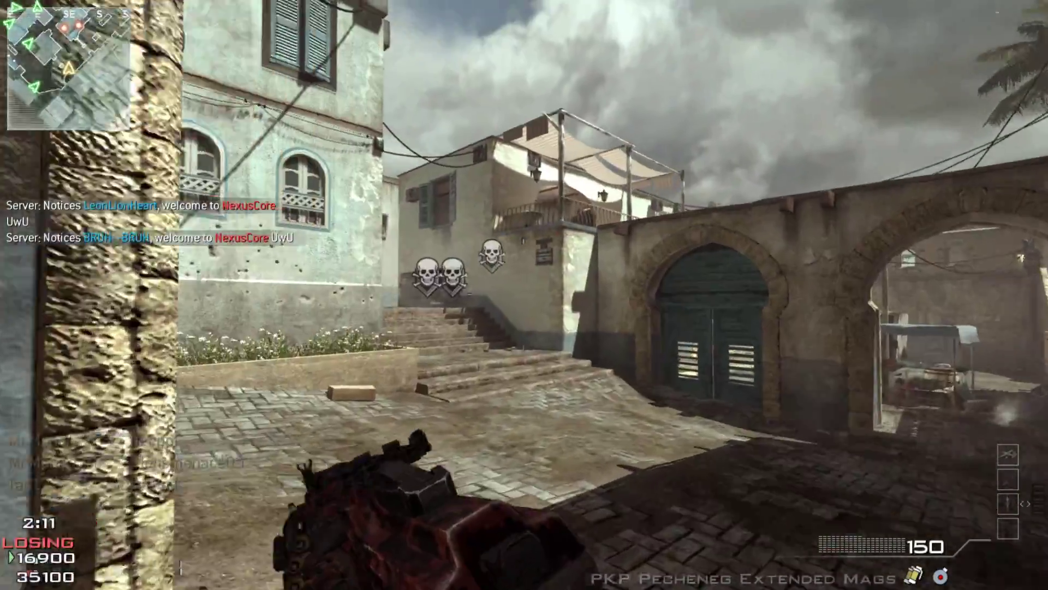
key(w)
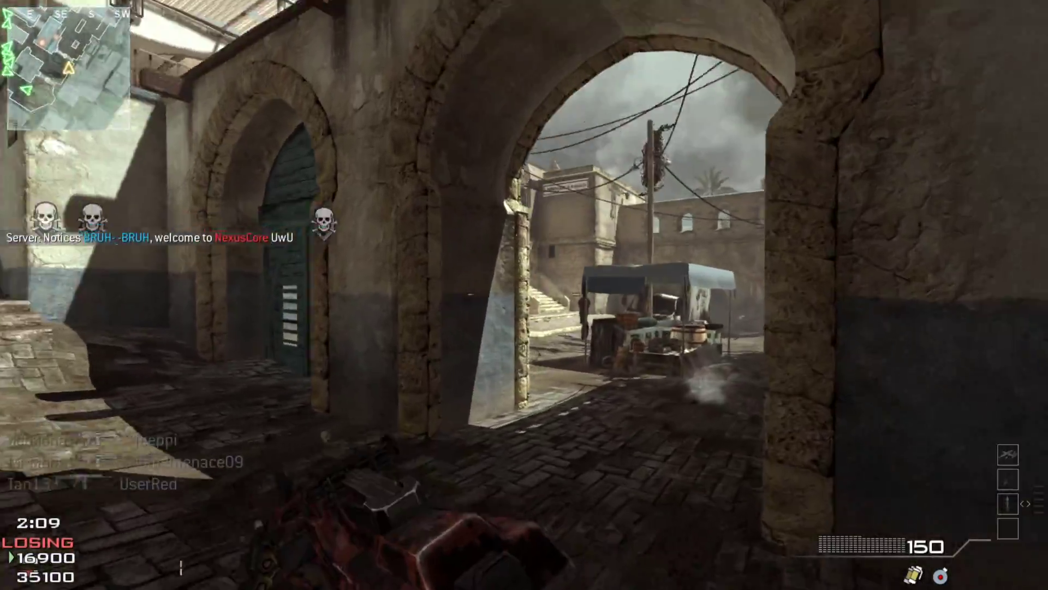
key(w)
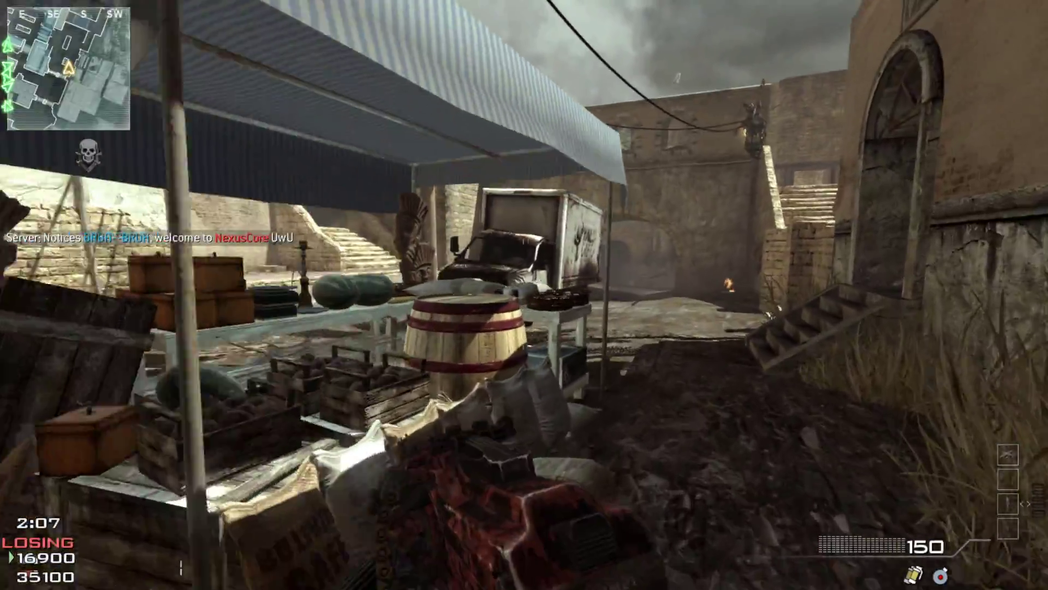
key(w)
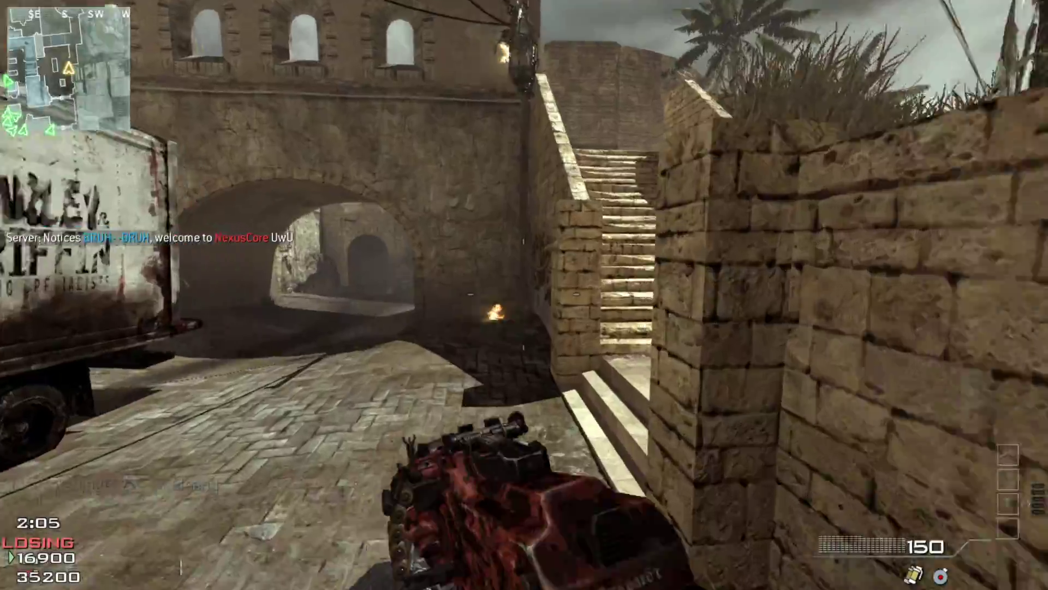
key(1)
key(1)
key(w)
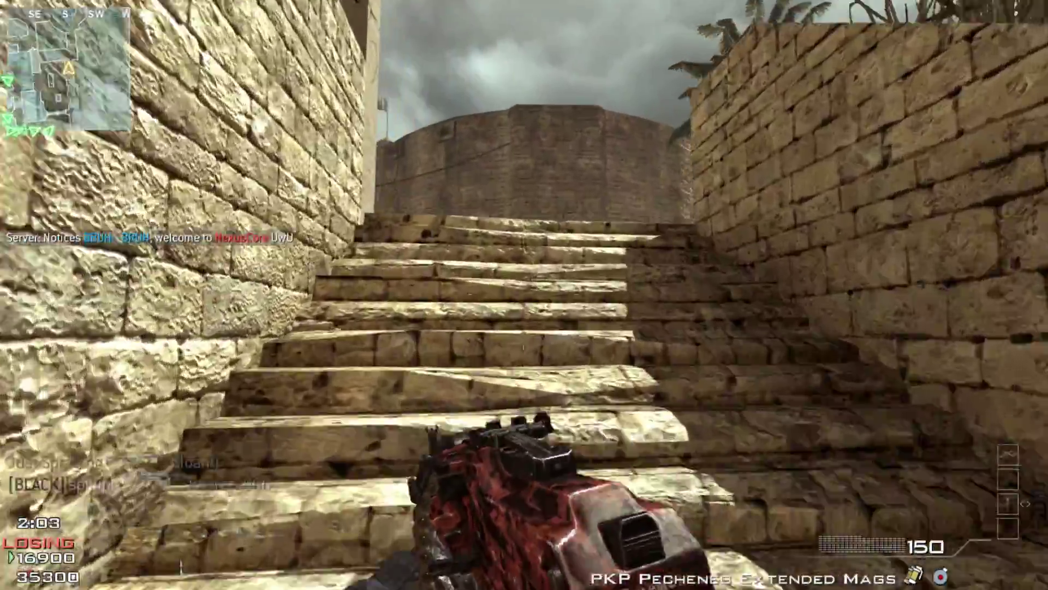
key(w)
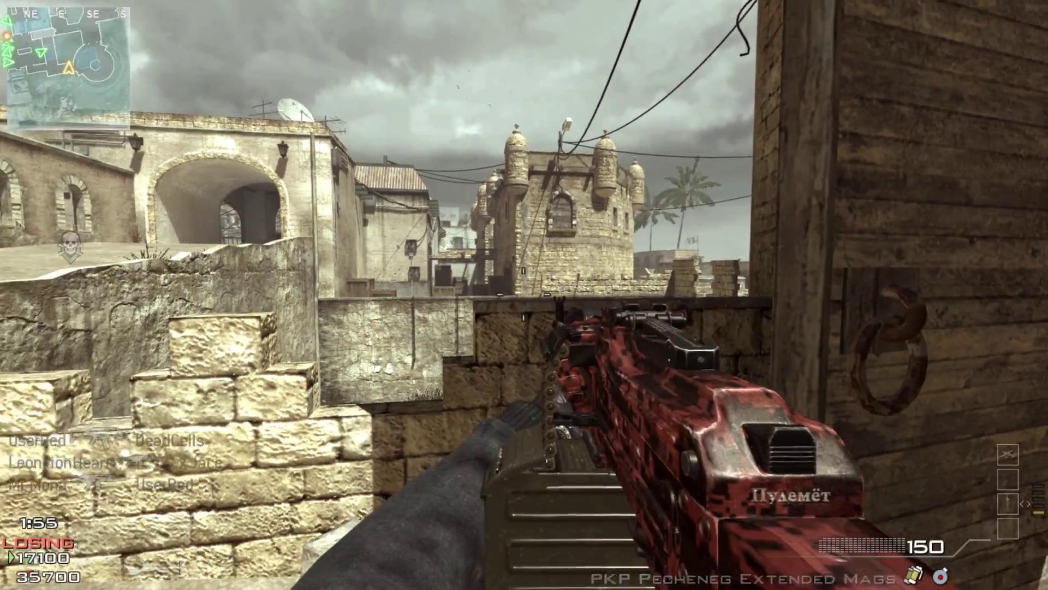
key(w)
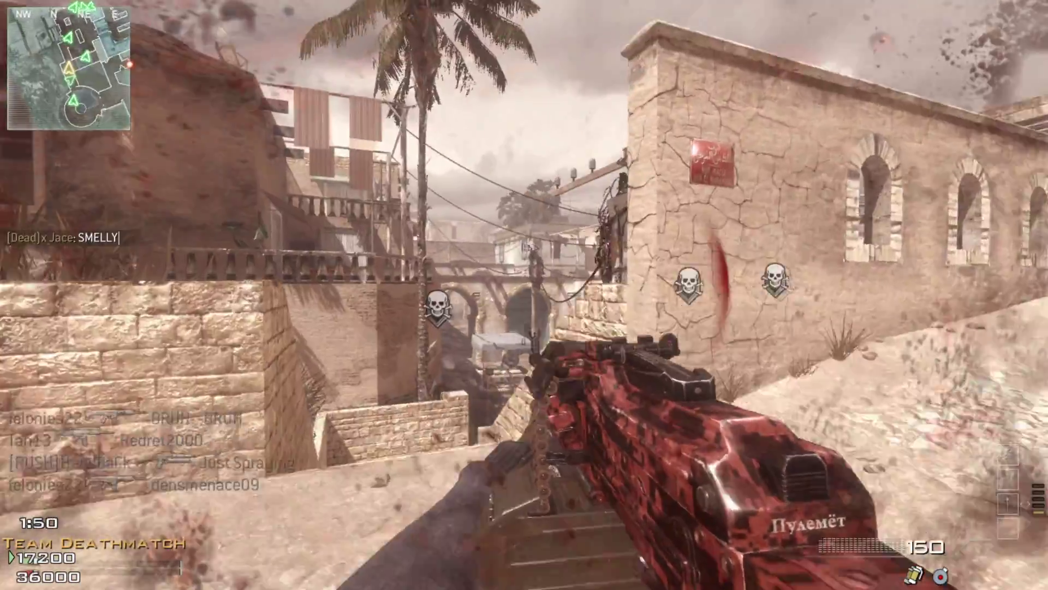
Step: Leave the Team Deathmatch game on Seatown and return to the main menu
key(Escape)
click(314, 221)
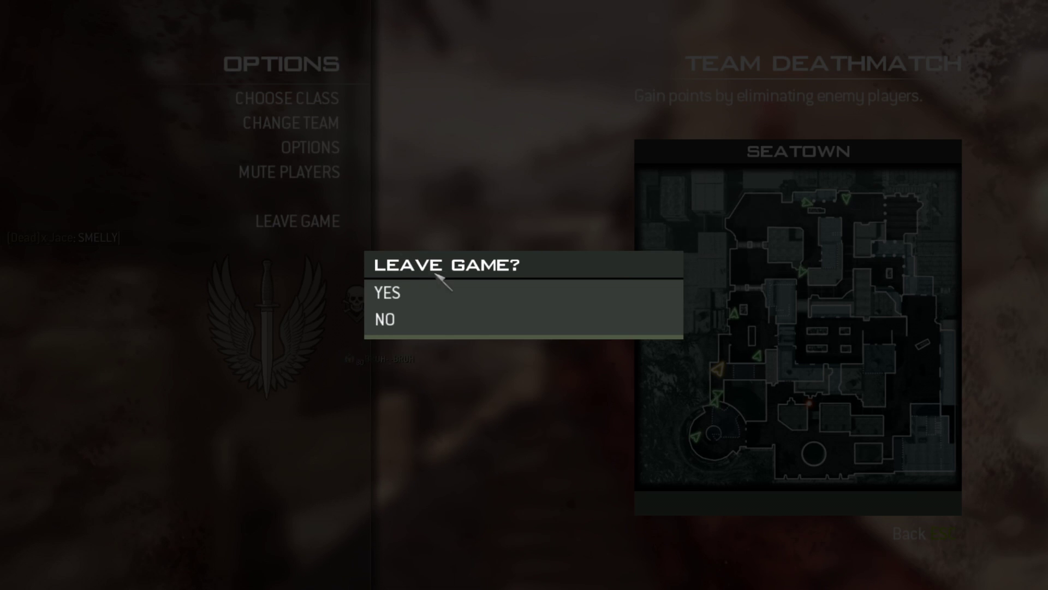
click(457, 296)
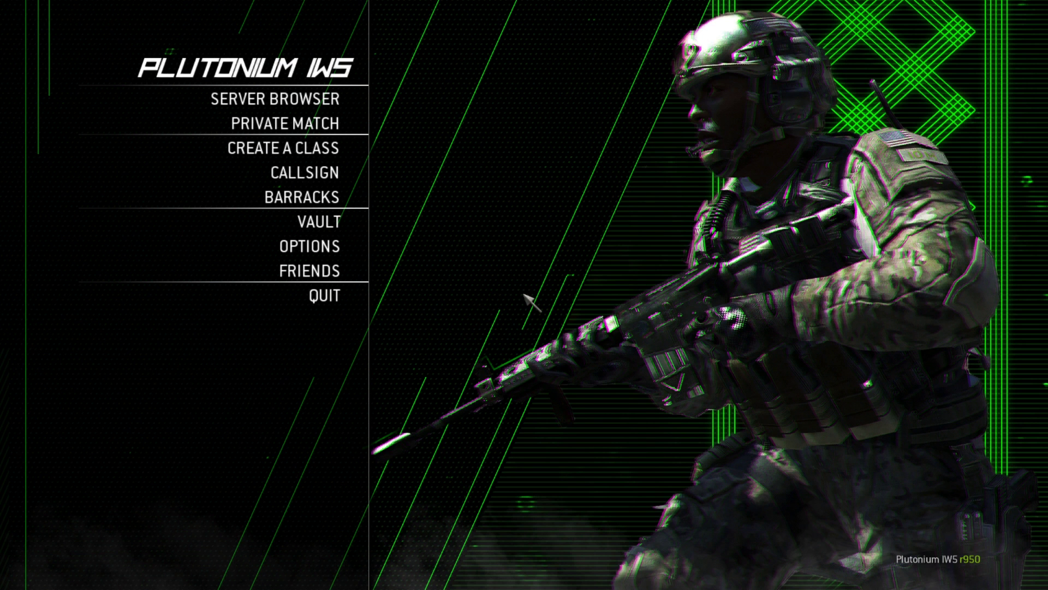